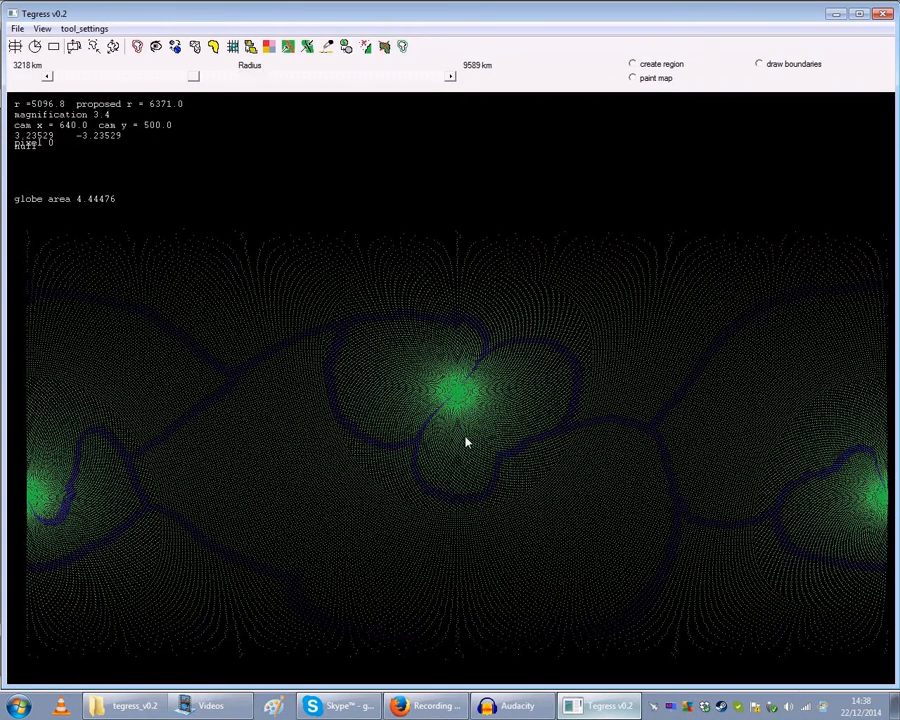
Step: Rotate the globe projection around its axis to examine how the plate boundaries wrap across the map edges
key(Right)
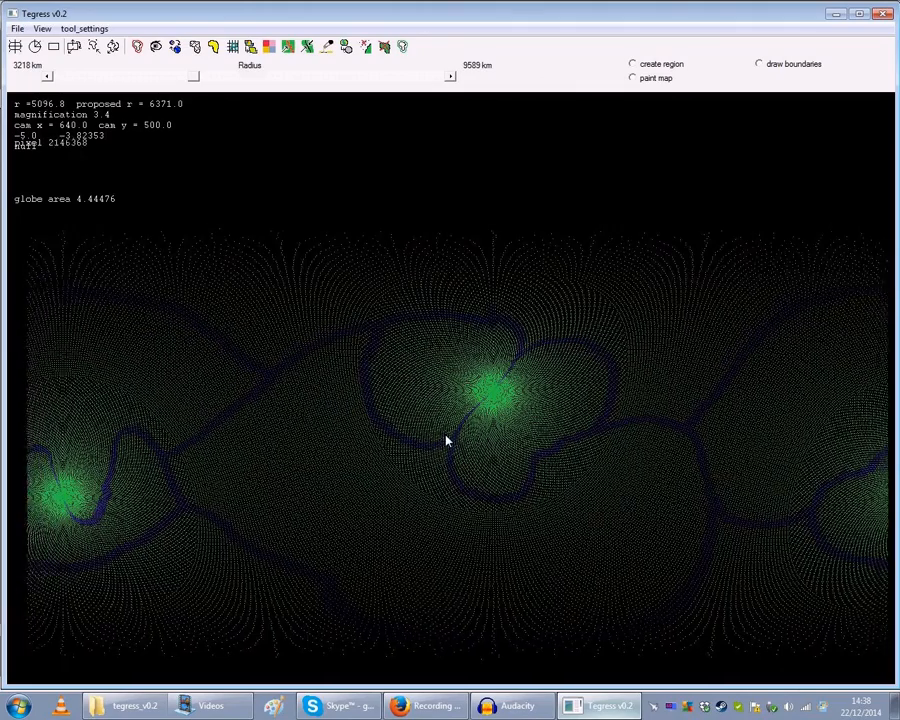
key(Right)
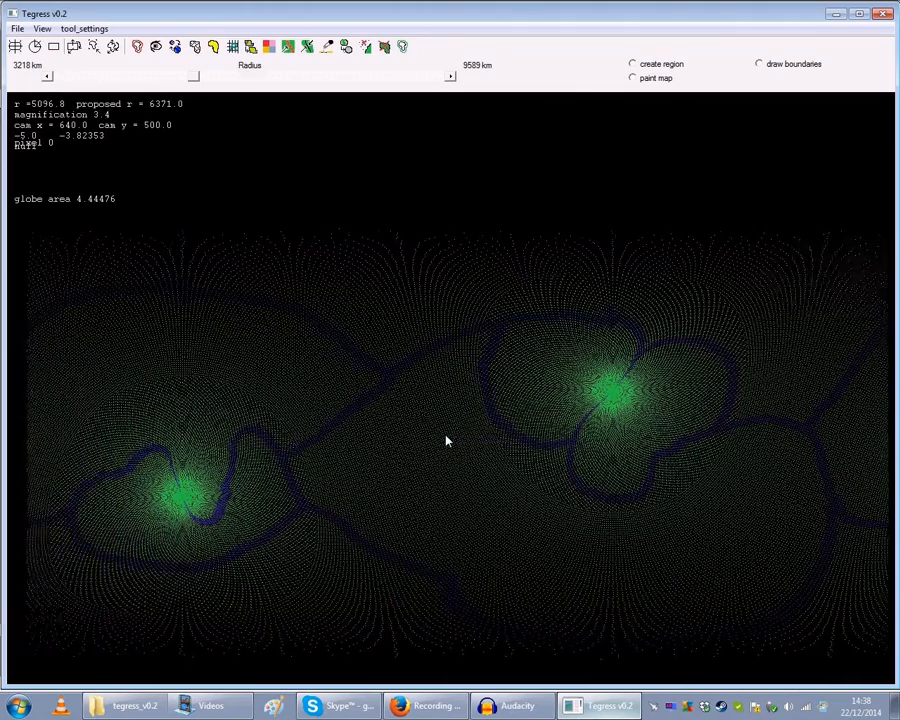
middle_drag(446, 435, 465, 438)
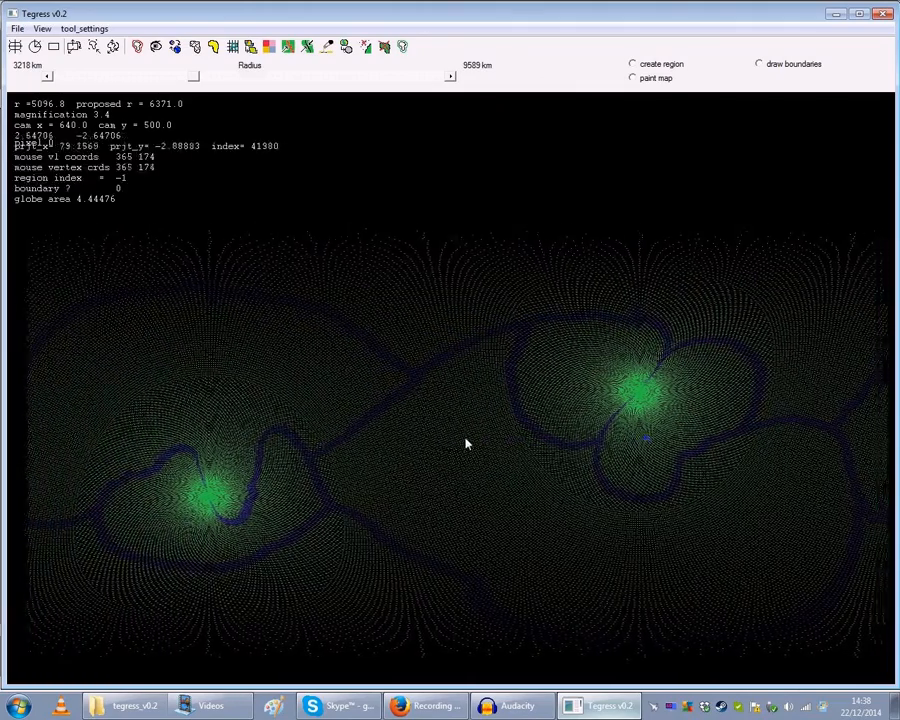
key(Left)
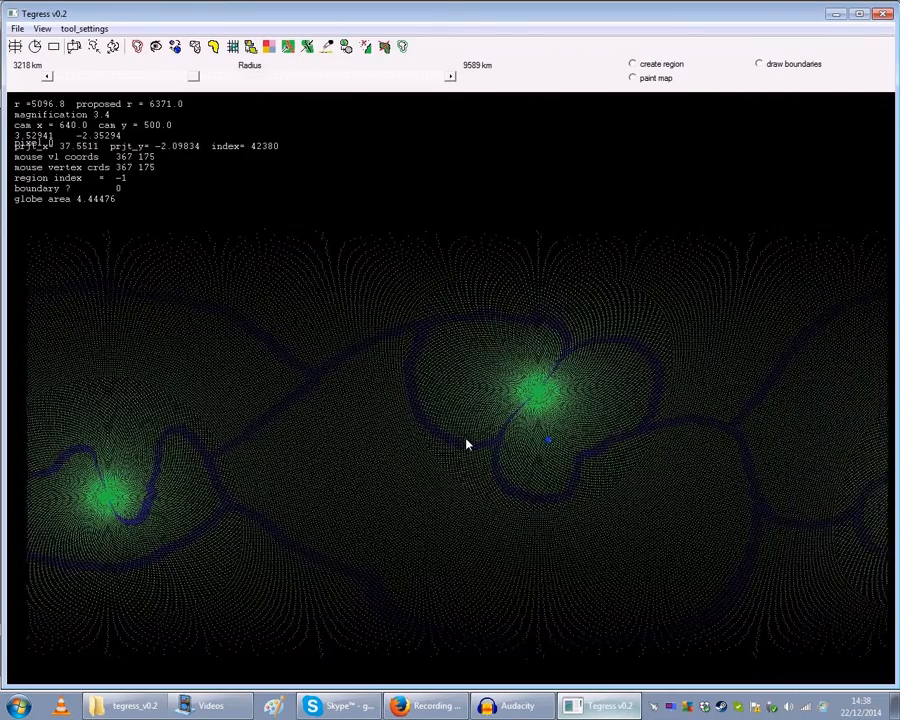
key(Left)
key(Right)
key(Right)
key(Left)
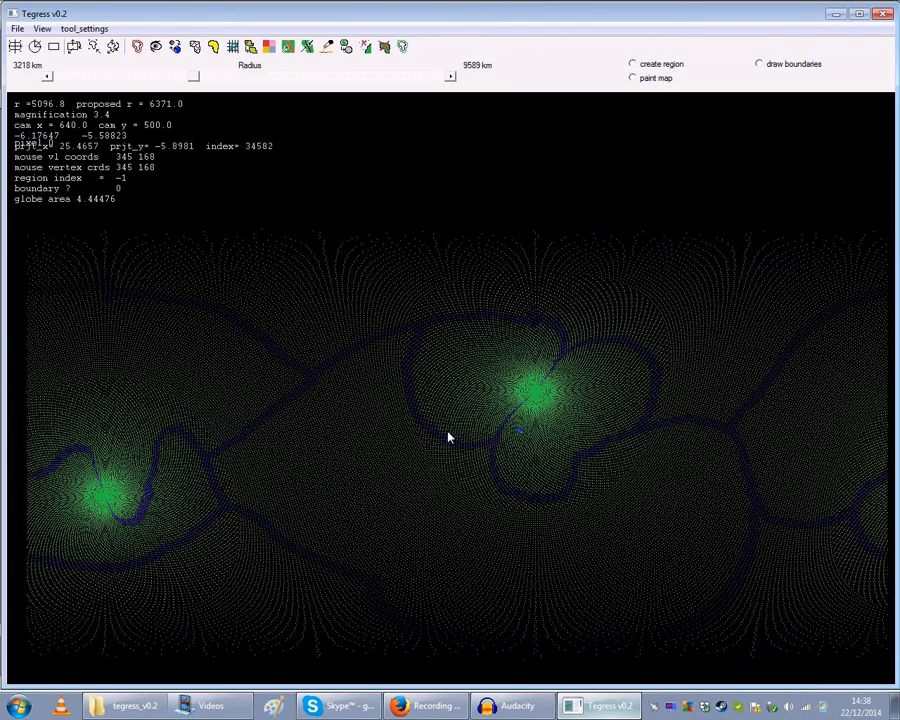
key(Right)
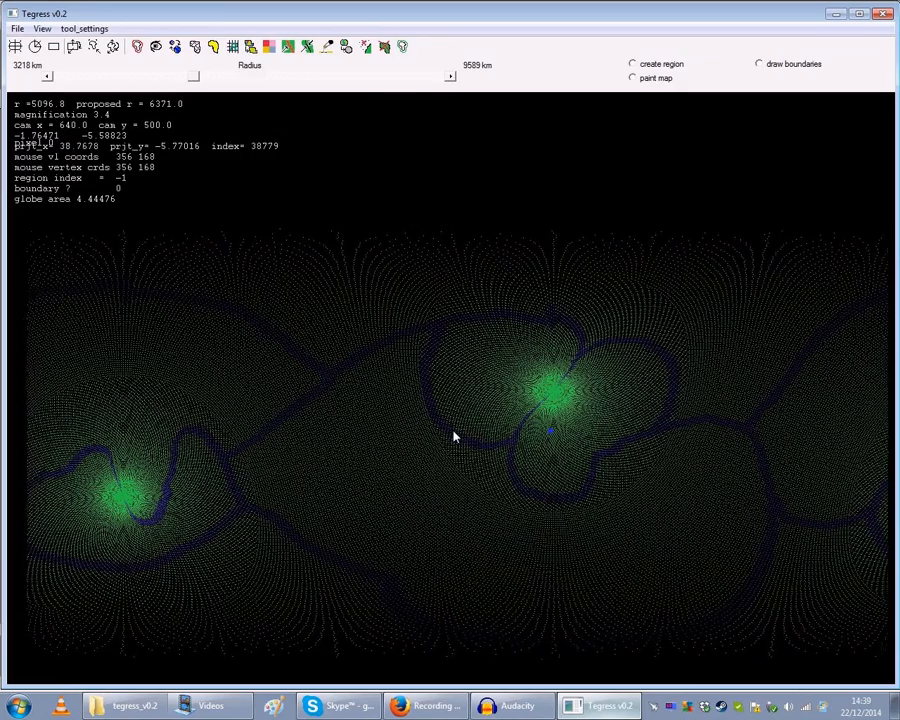
key(Right)
key(Right)
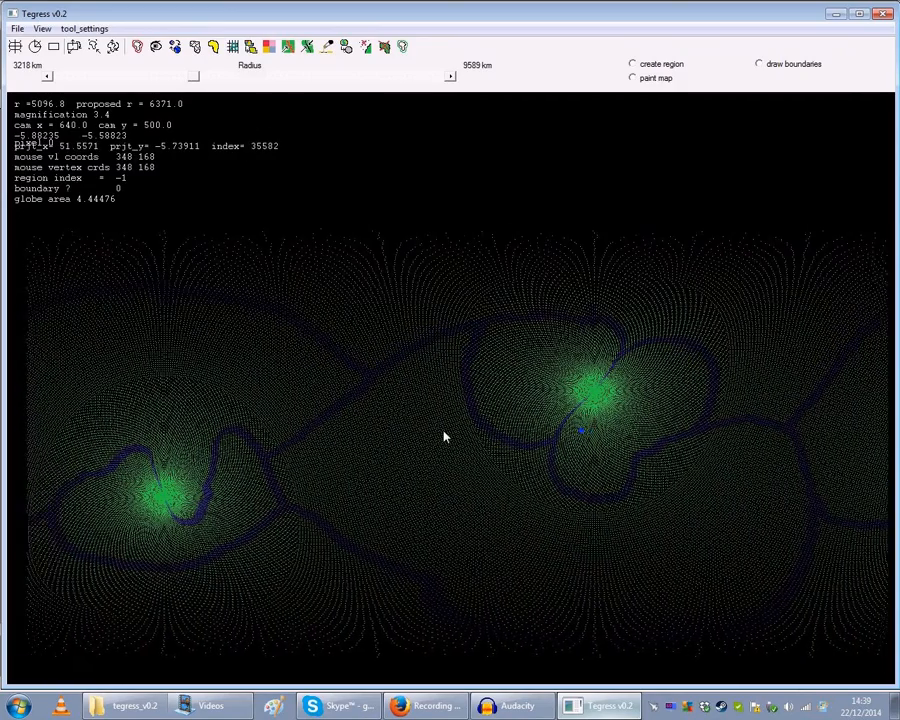
key(Right)
key(Right)
key(Right)
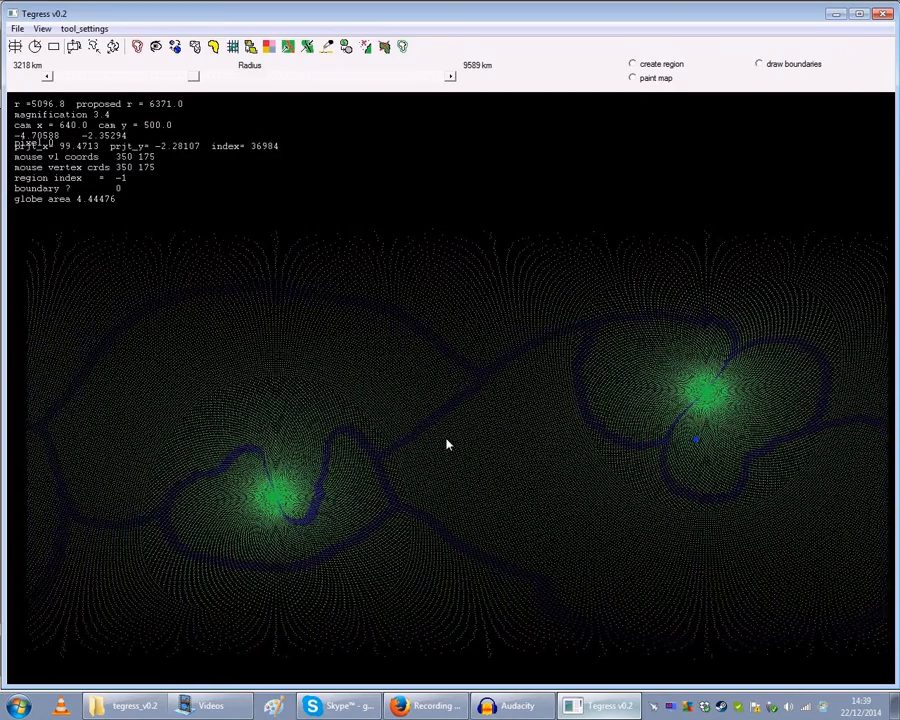
key(Right)
key(Right)
key(Right)
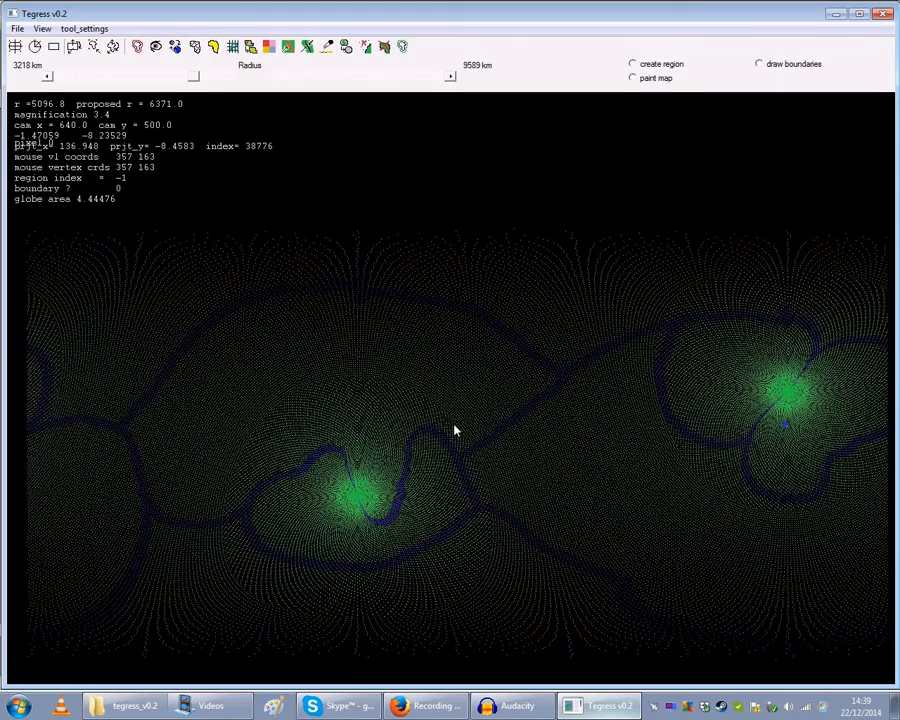
key(Right)
key(Right)
key(Right)
key(Right)
key(Right)
key(Right)
key(Right)
key(Right)
key(Right)
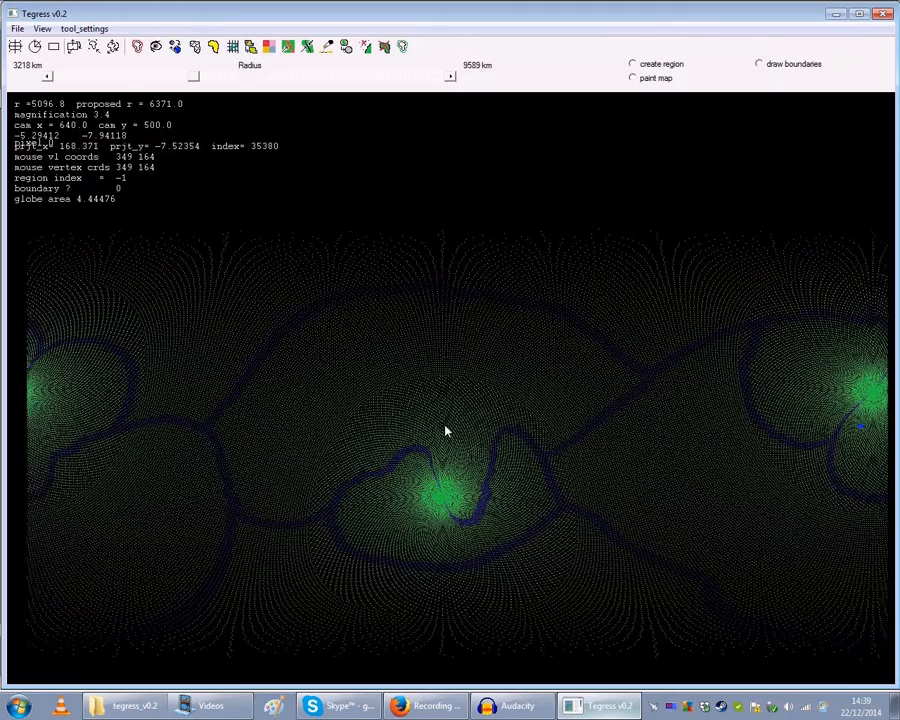
key(Right)
key(Right)
key(Right)
key(Right)
key(Right)
key(Right)
key(Right)
key(Right)
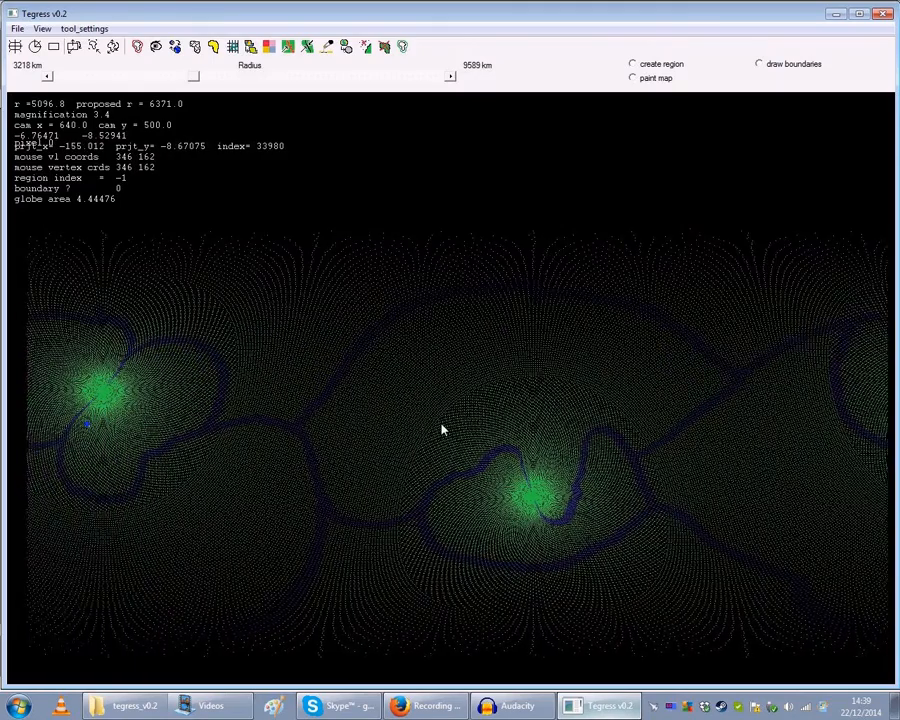
key(Right)
key(Right)
key(Right)
key(Right)
key(Right)
key(Right)
key(Right)
key(Right)
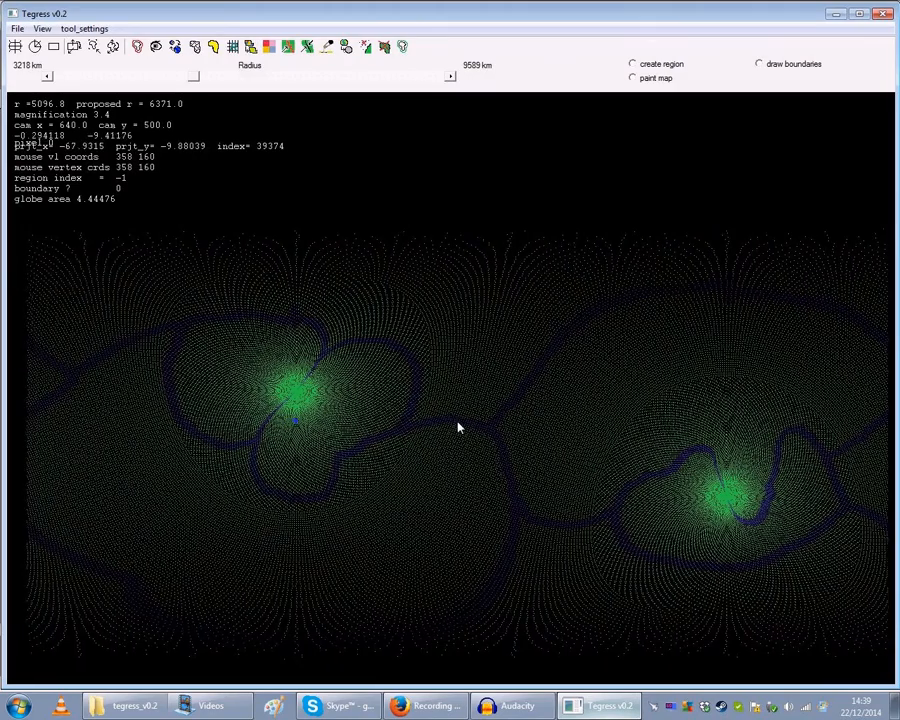
Step: Spin the globe projection in the opposite direction to examine the boundary network around both dense point clusters
key(Left)
key(Left)
key(Left)
key(Left)
key(Left)
key(Left)
key(Left)
key(Left)
key(Left)
key(Left)
key(Left)
key(Left)
key(Left)
key(Left)
key(Left)
key(Left)
key(Left)
key(Left)
key(Left)
key(Left)
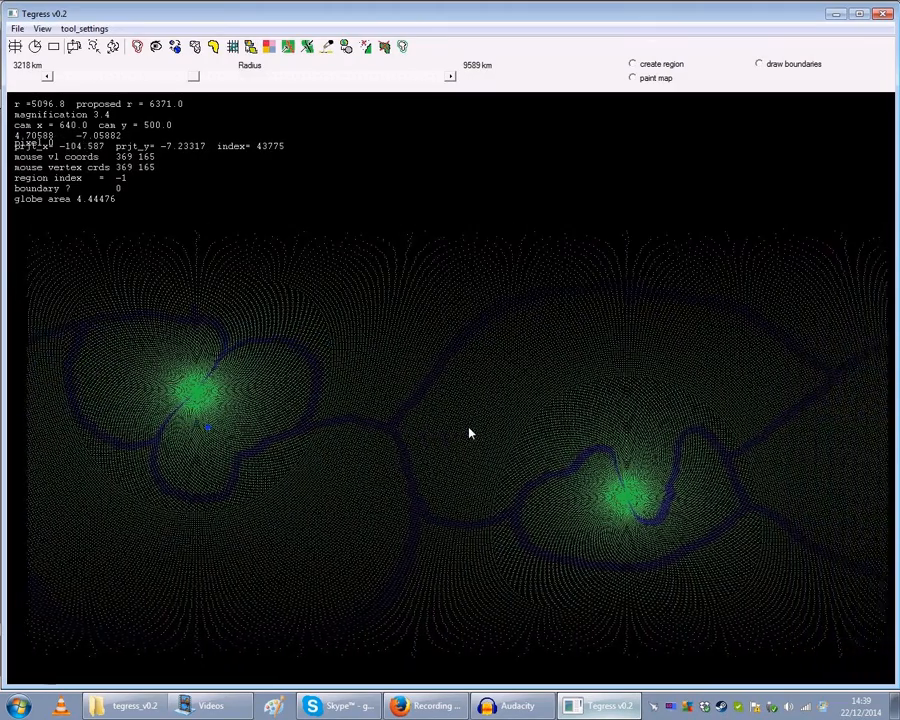
key(Left)
key(Left)
key(Left)
key(Left)
key(Left)
key(Left)
key(Left)
key(Left)
key(Left)
key(Left)
key(Left)
key(Left)
key(Left)
key(Left)
key(Left)
key(Left)
key(Left)
key(Left)
key(Left)
key(Left)
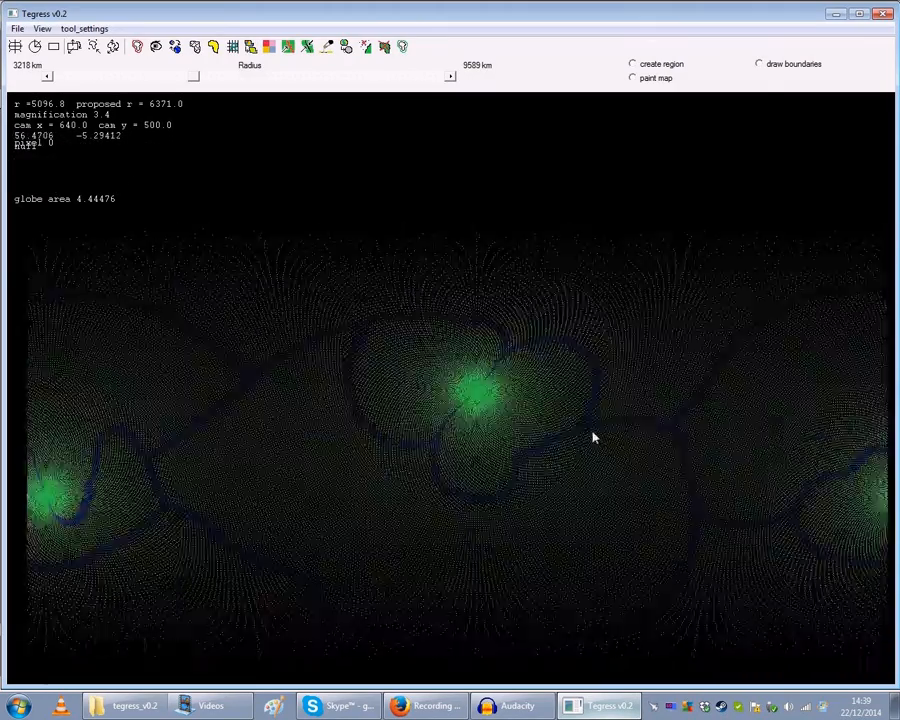
key(Left)
key(Left)
key(Left)
key(Left)
key(Left)
key(Left)
key(Left)
key(Left)
key(Left)
key(Left)
key(Left)
key(Left)
key(Left)
key(Left)
key(Left)
key(Left)
key(Left)
key(Left)
key(Left)
key(Left)
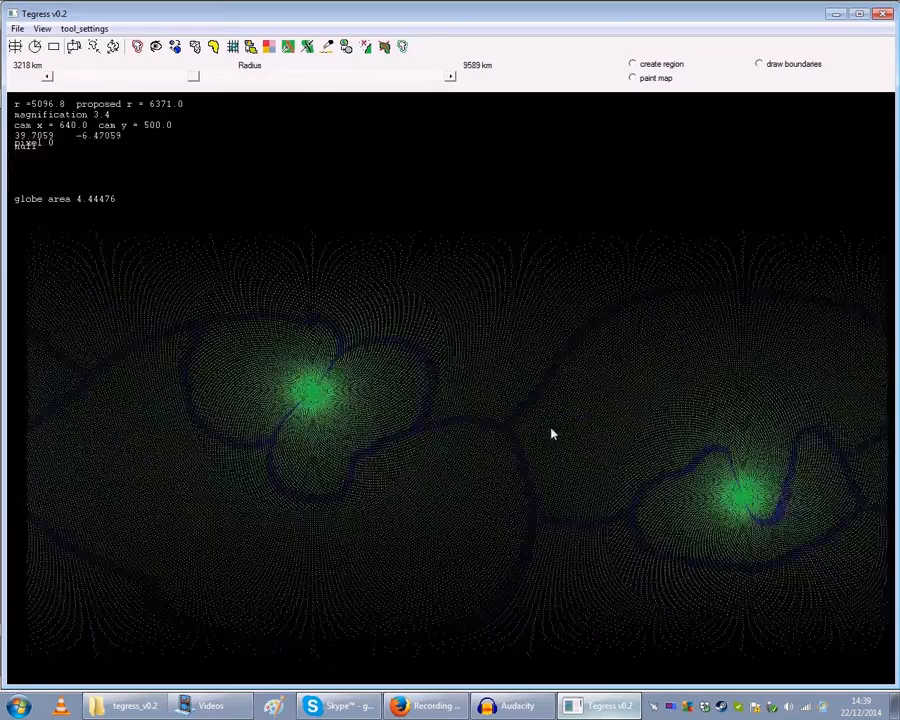
key(Left)
key(Left)
key(Left)
key(Left)
key(Left)
key(Left)
key(Left)
key(Left)
key(Left)
key(Left)
key(Left)
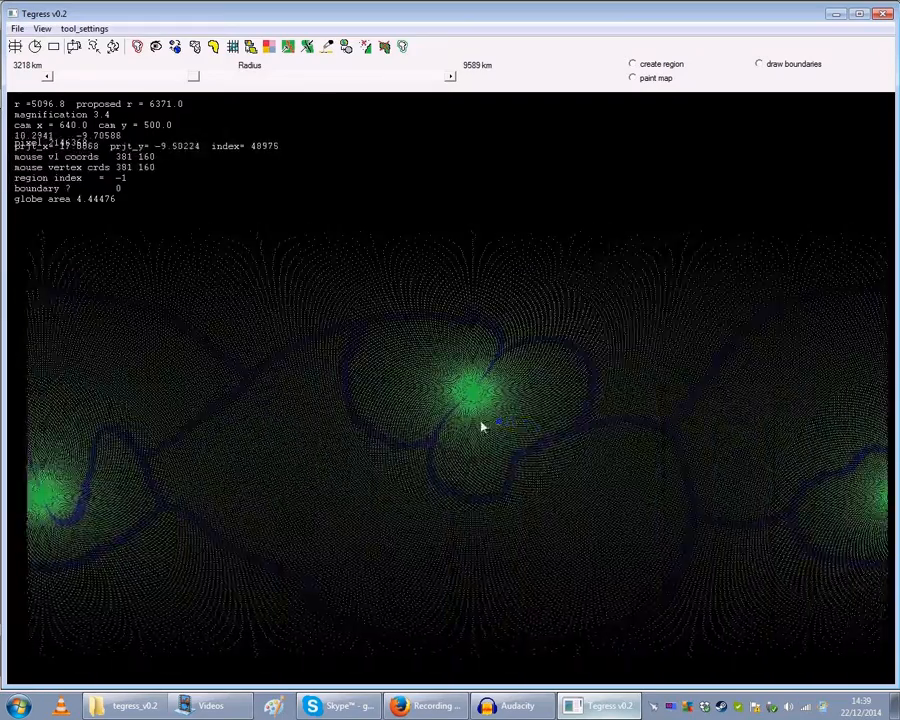
key(Left)
key(Left)
key(Left)
key(Left)
key(Left)
key(Left)
key(Left)
key(Left)
key(Left)
key(Left)
key(Left)
key(Left)
key(Left)
key(Left)
key(Left)
key(Left)
key(Left)
key(Left)
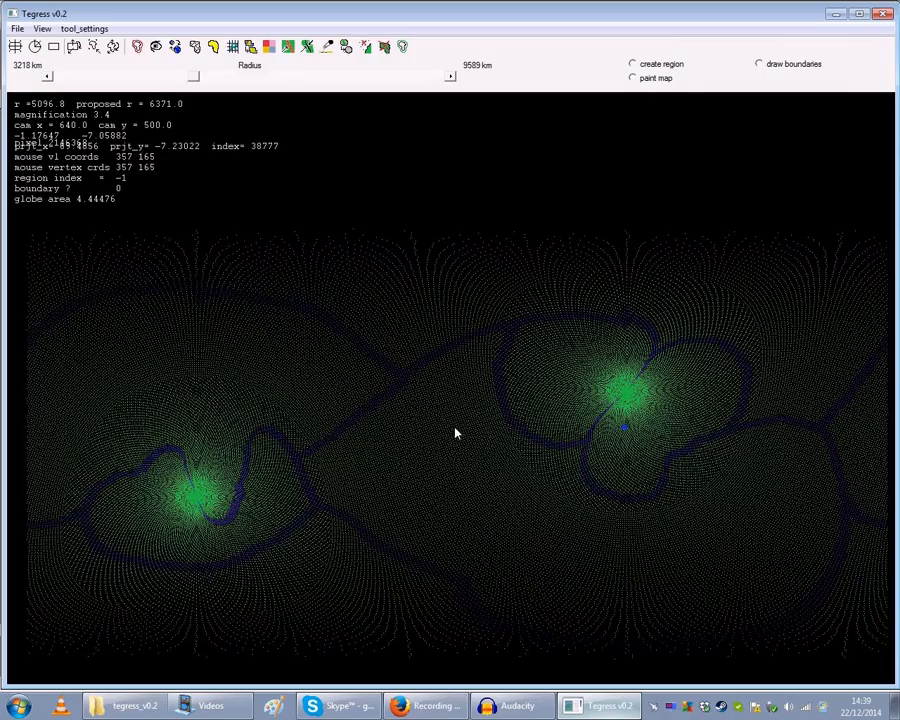
Step: Turn and tilt the globe projection about different axes to examine how the boundary shapes distort
key(Right)
key(Right)
key(Right)
key(Right)
key(Right)
key(Right)
key(Right)
key(Right)
key(Right)
key(Up)
key(Up)
key(Up)
key(Up)
key(Up)
key(Up)
key(Up)
key(Up)
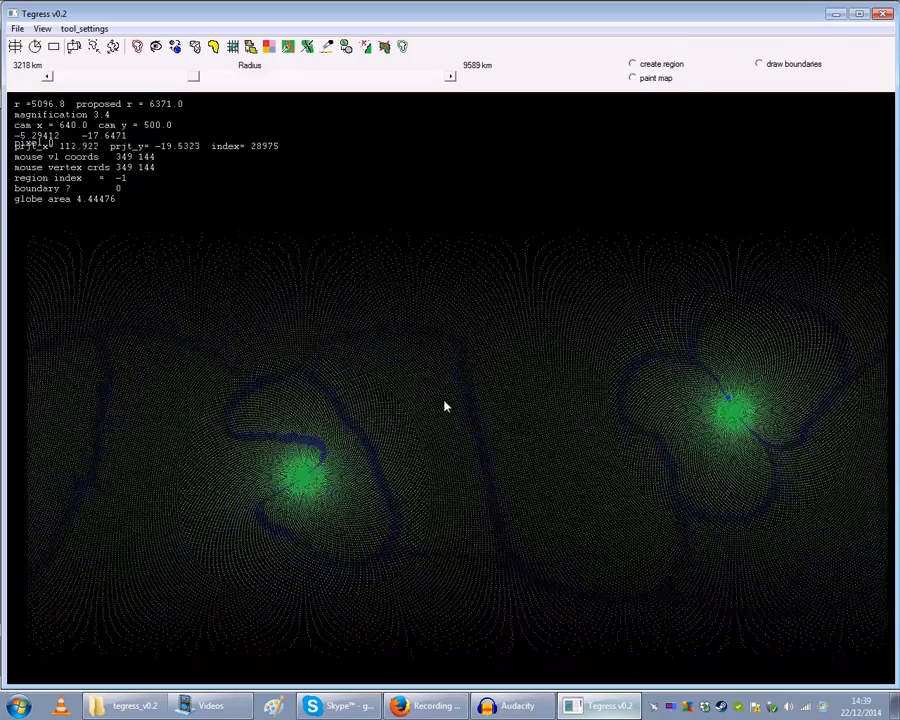
key(Down)
key(Down)
key(Down)
key(Down)
key(Down)
key(Down)
key(Down)
key(Down)
key(Down)
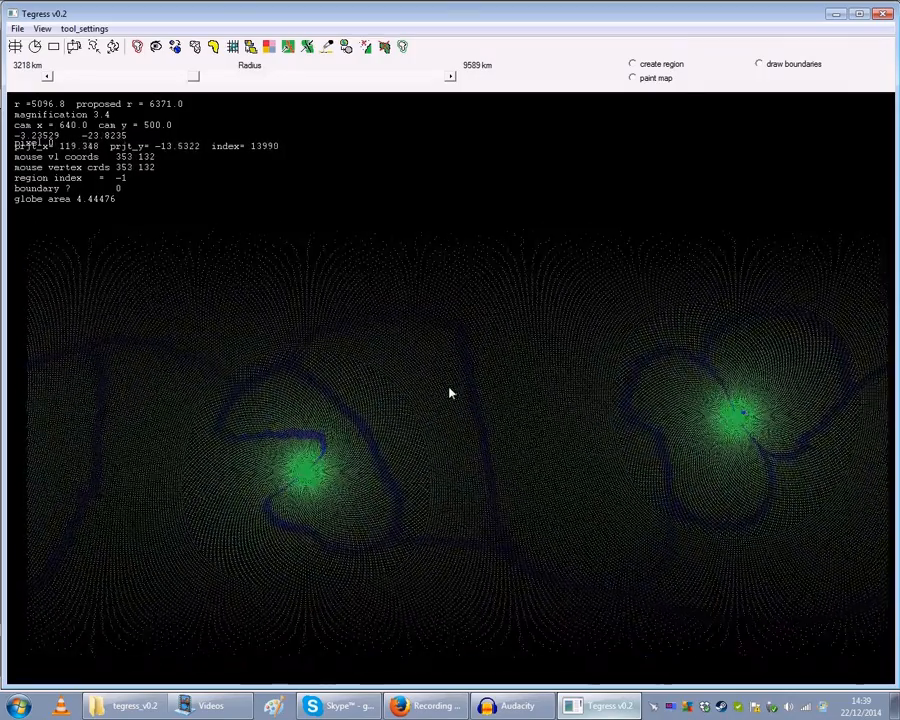
mouse_move(448, 387)
middle_down()
mouse_move(450, 300)
mouse_move(459, 399)
middle_up()
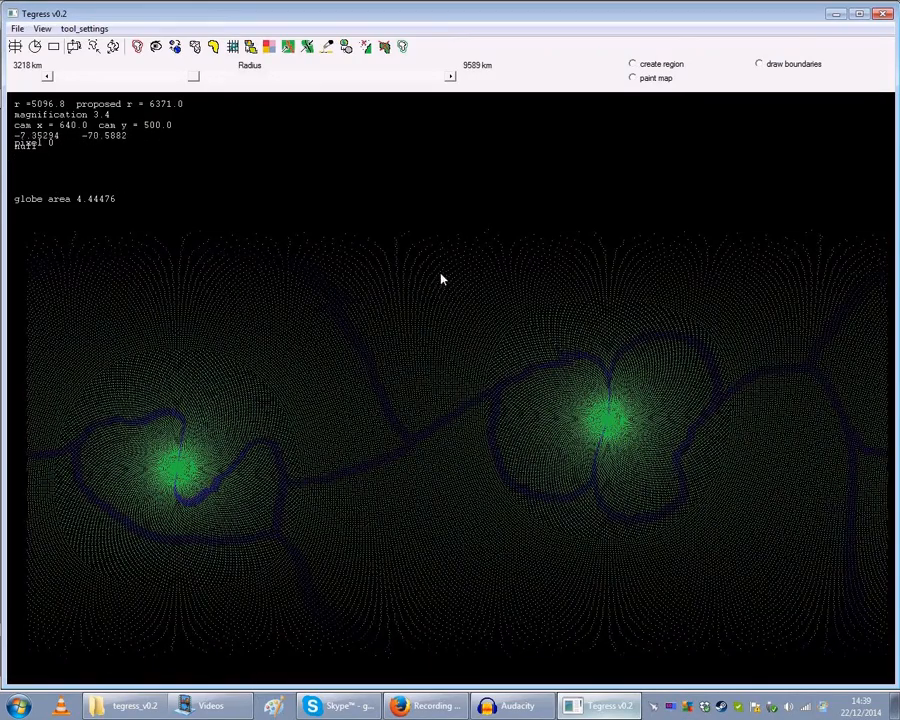
middle_drag(446, 289, 462, 254)
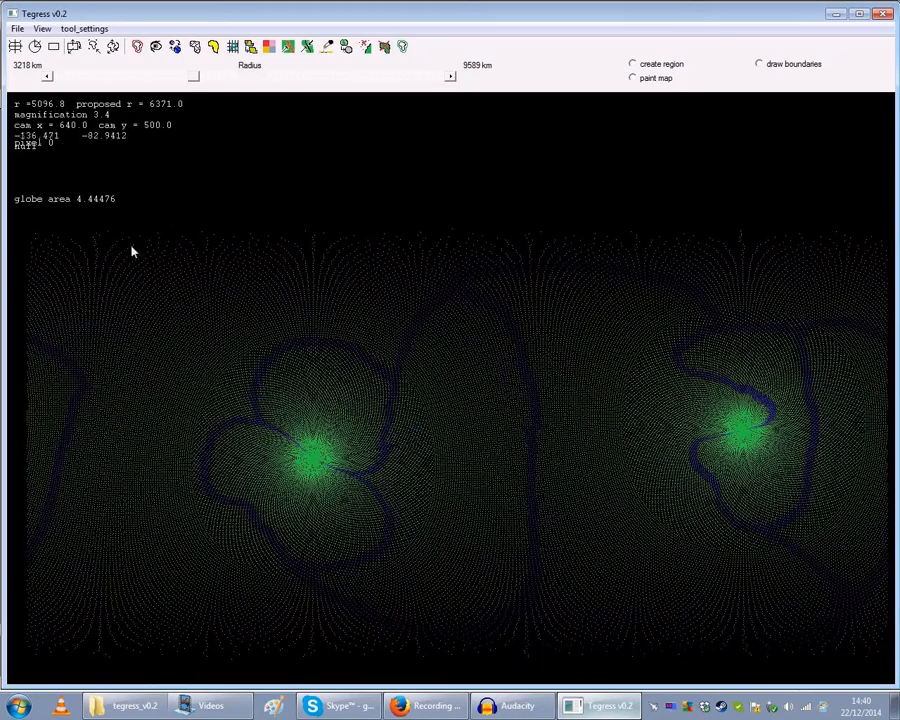
Step: Zoom the flat map out and back in, and pan it vertically and sideways to examine the boundary network
scroll(143, 239, down, 4)
scroll(143, 239, up, 6)
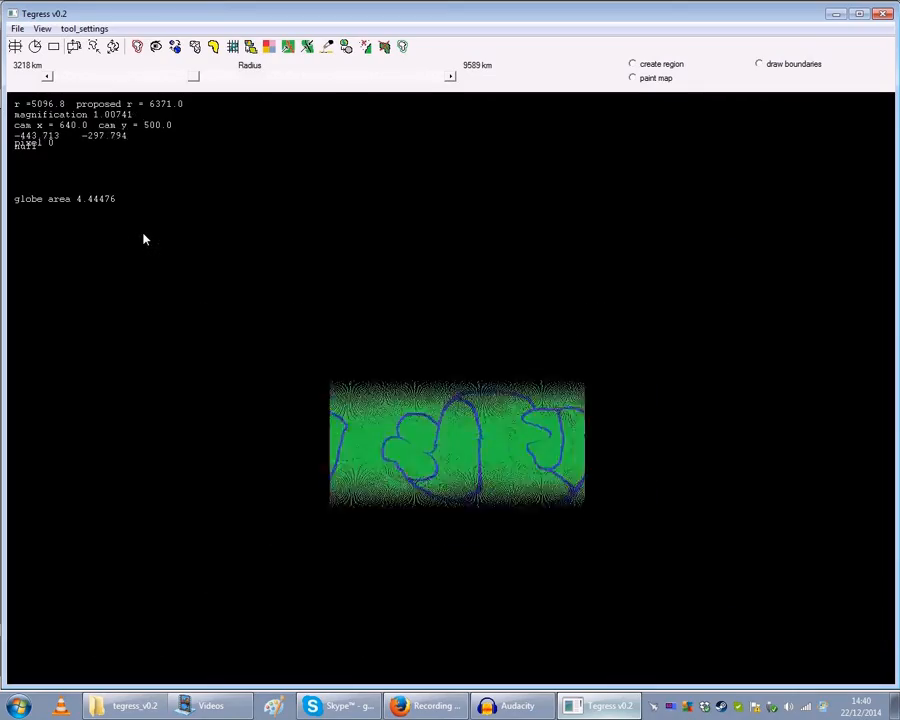
scroll(143, 239, up, 2)
scroll(143, 239, down, 7)
scroll(143, 240, up, 4)
scroll(143, 240, down, 1)
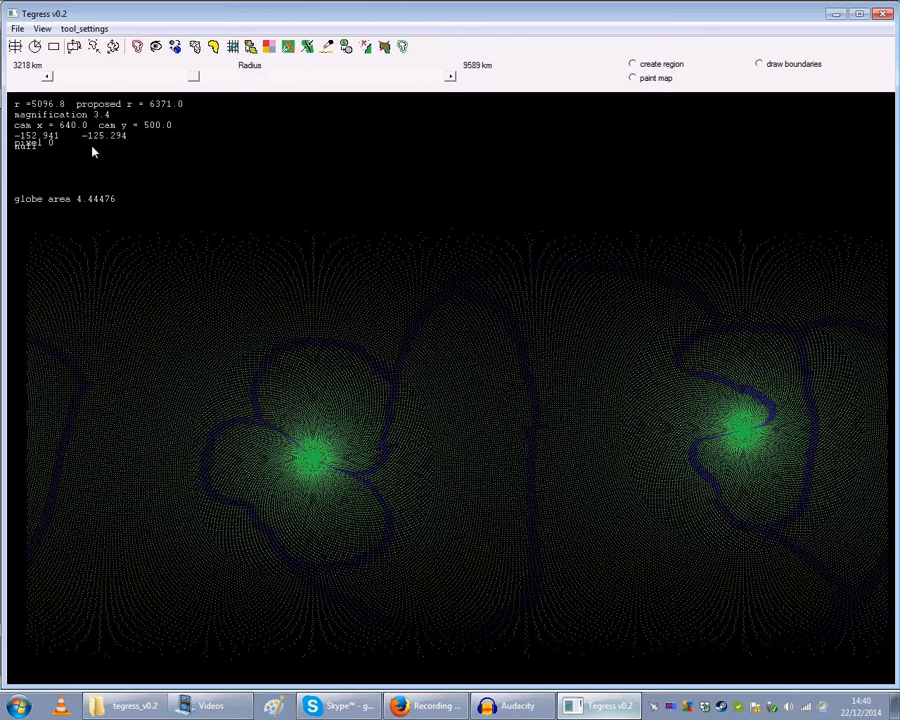
key(Down)
key(Down)
key(Up)
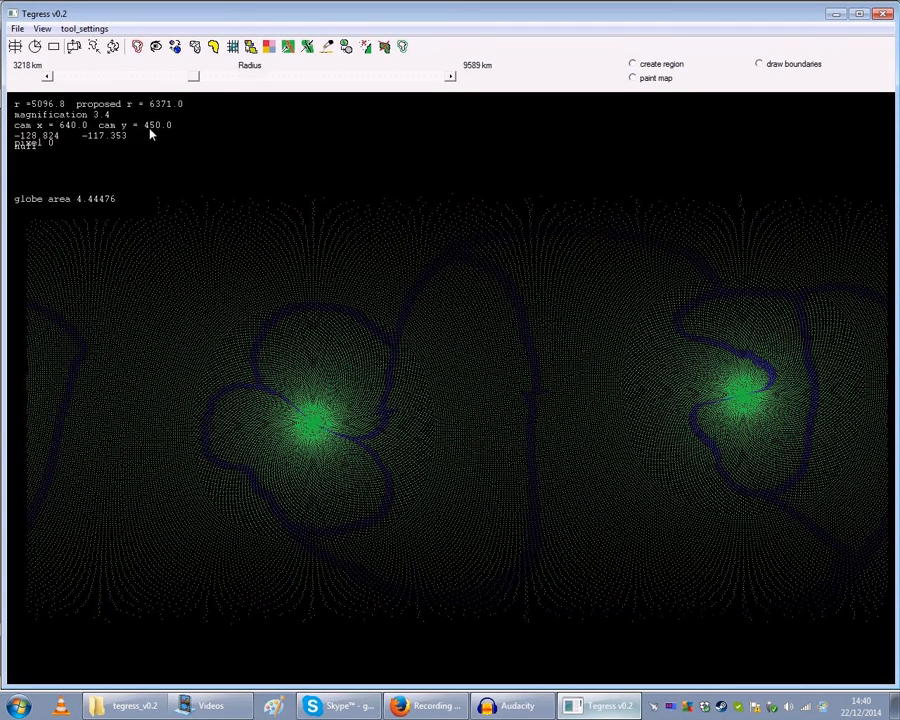
key(Left)
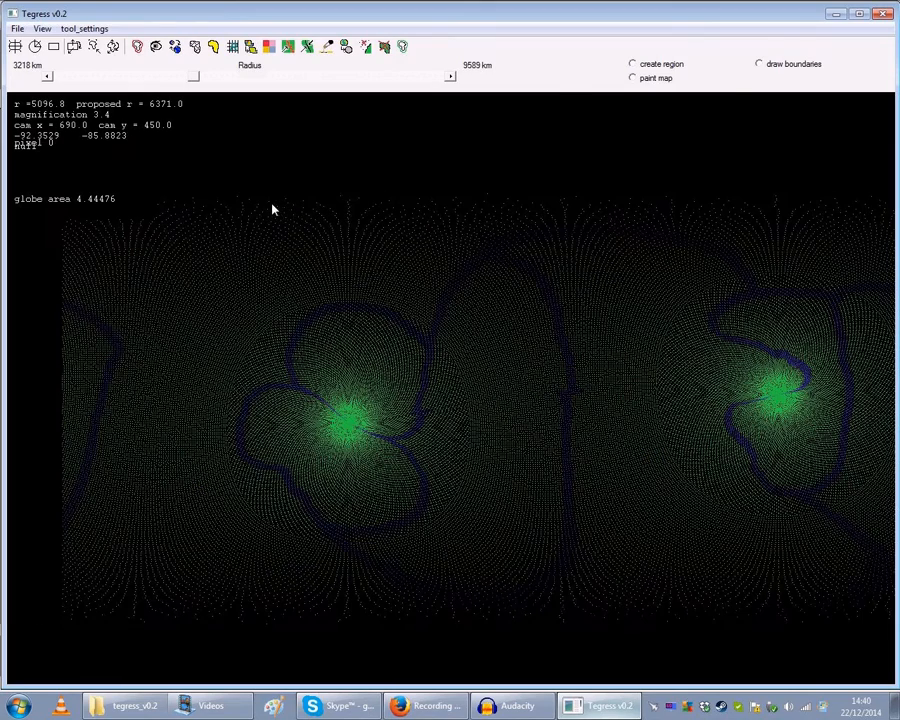
key(Left)
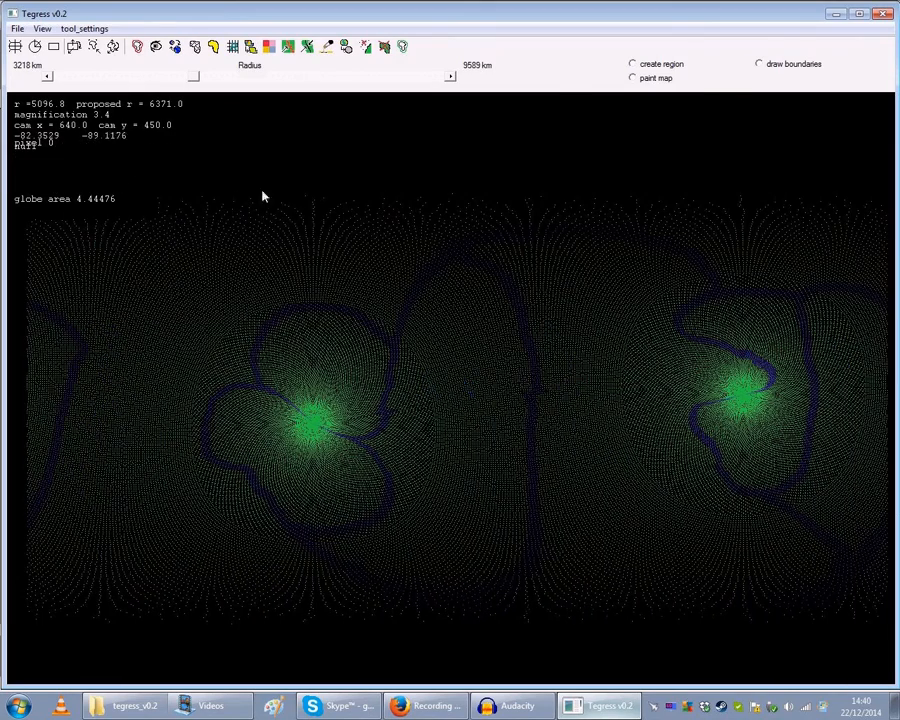
Step: Switch the map to the curved-edge projection and rotate it to examine how the plate boundaries change shape
click(16, 47)
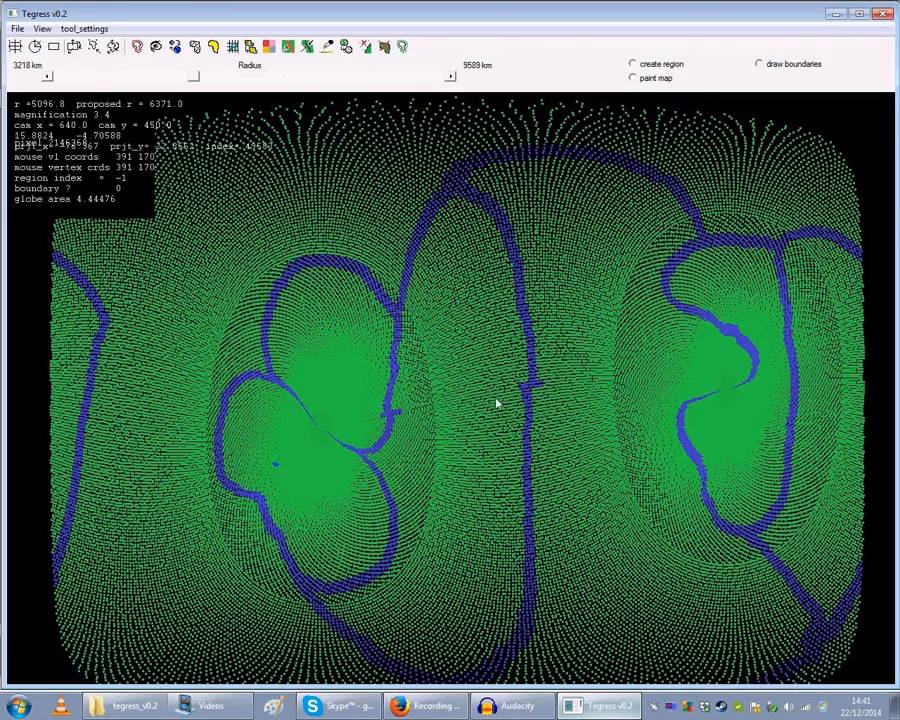
key(Right)
key(Down)
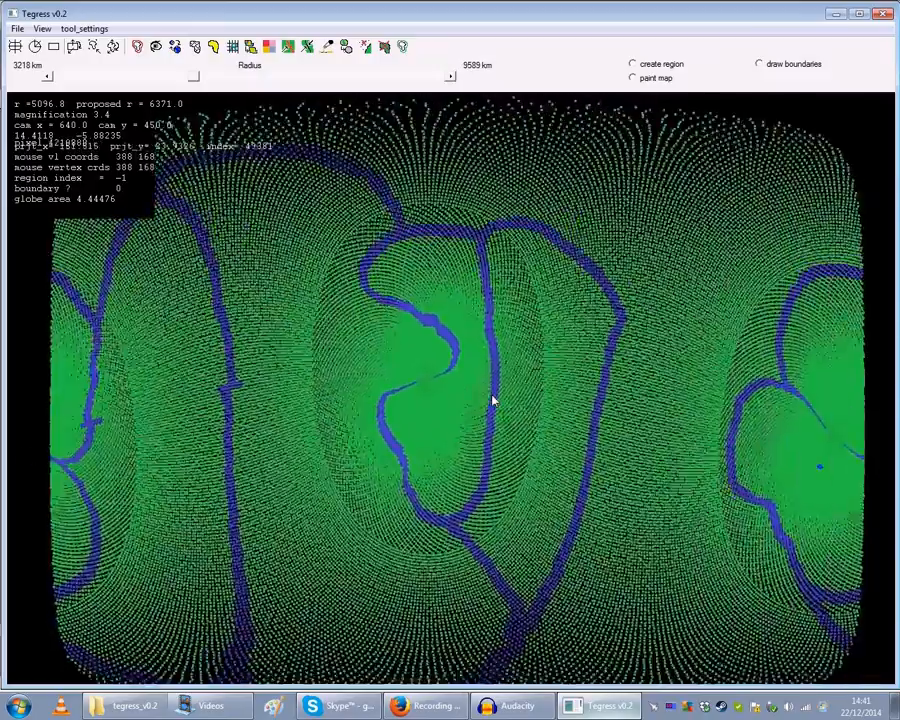
key(Down)
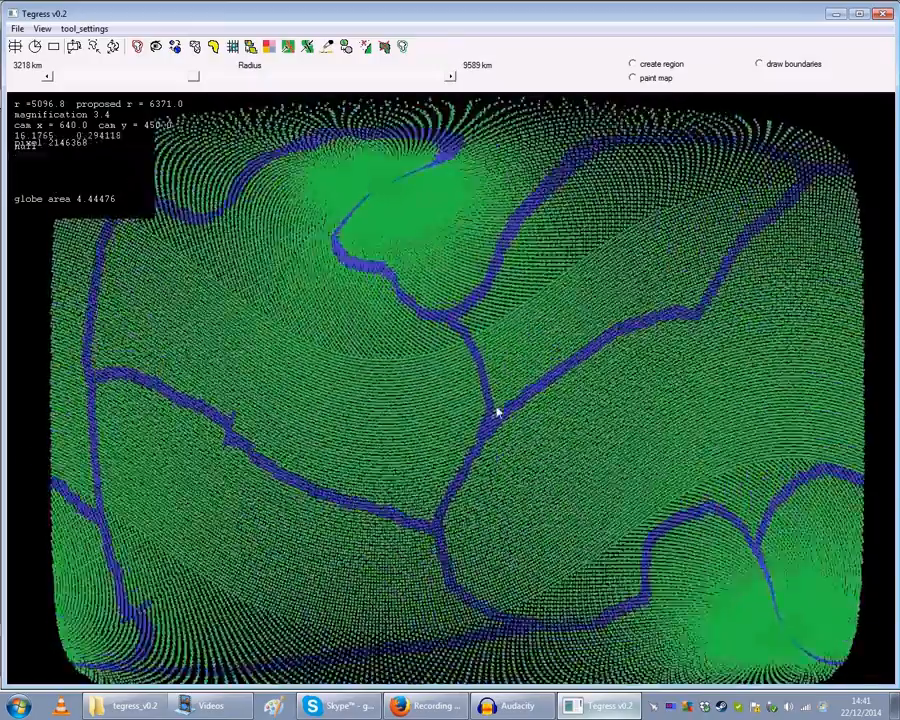
key(Up)
Step: Switch to the spherical globe view and rotate it in several directions to examine the boundaries on all sides
click(39, 47)
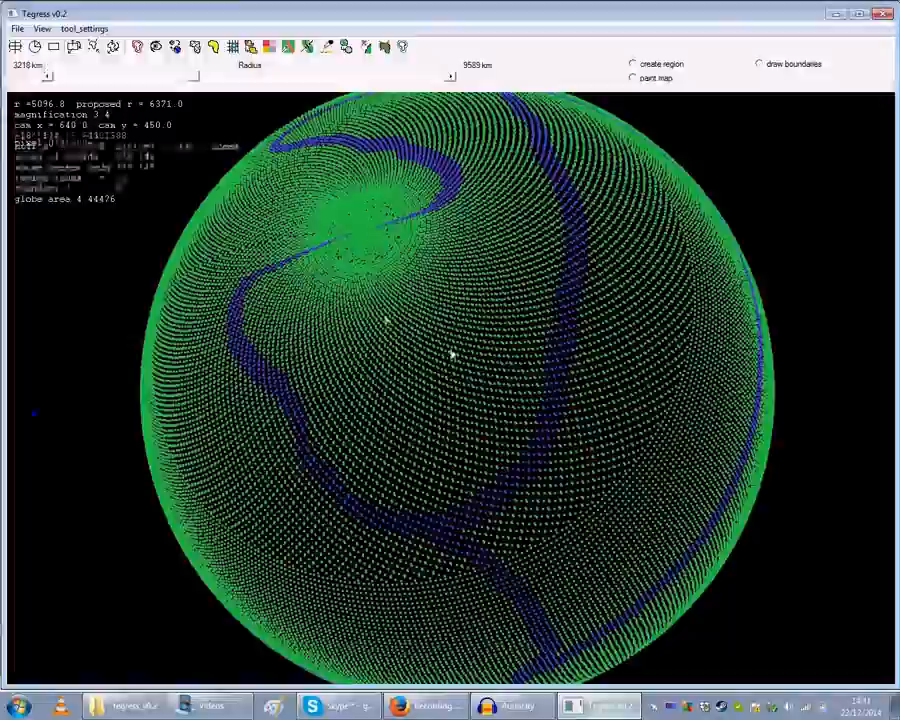
key(Right)
key(Right)
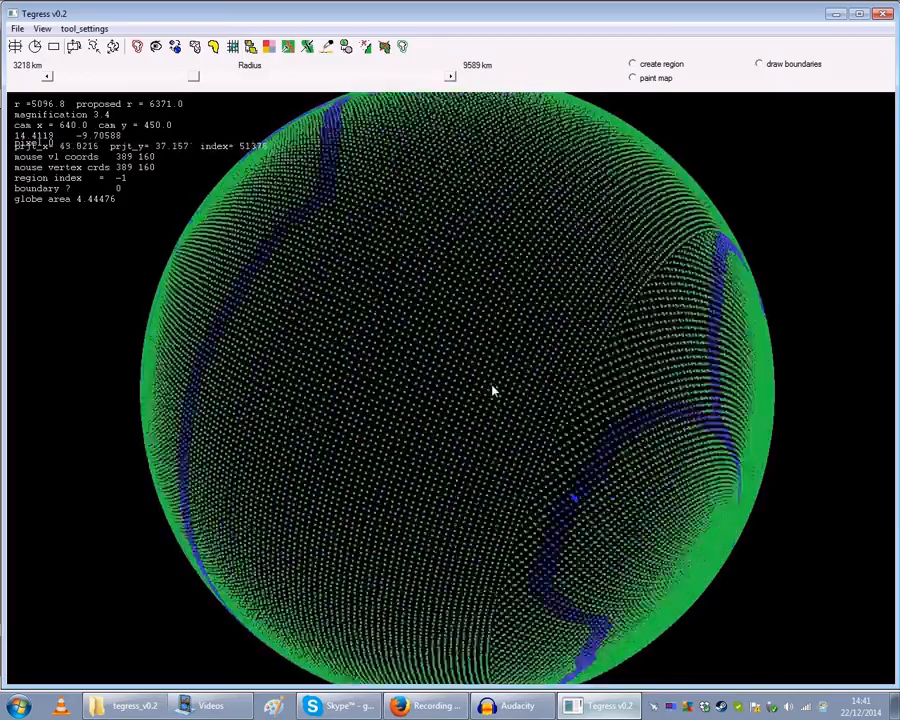
key(Down)
key(Down)
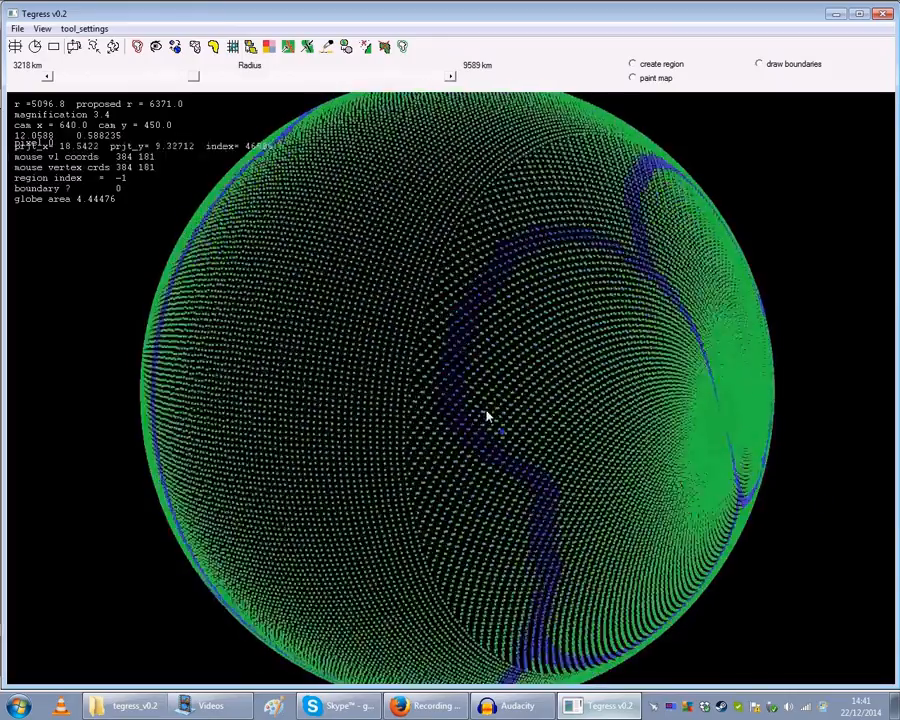
key(Right)
key(Right)
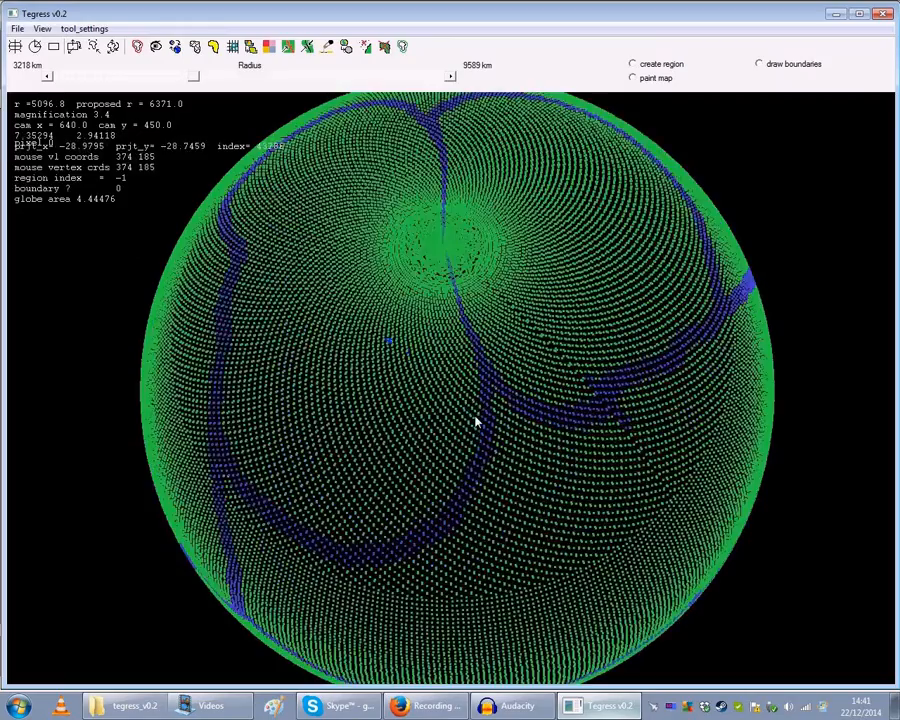
key(Down)
key(Right)
key(Right)
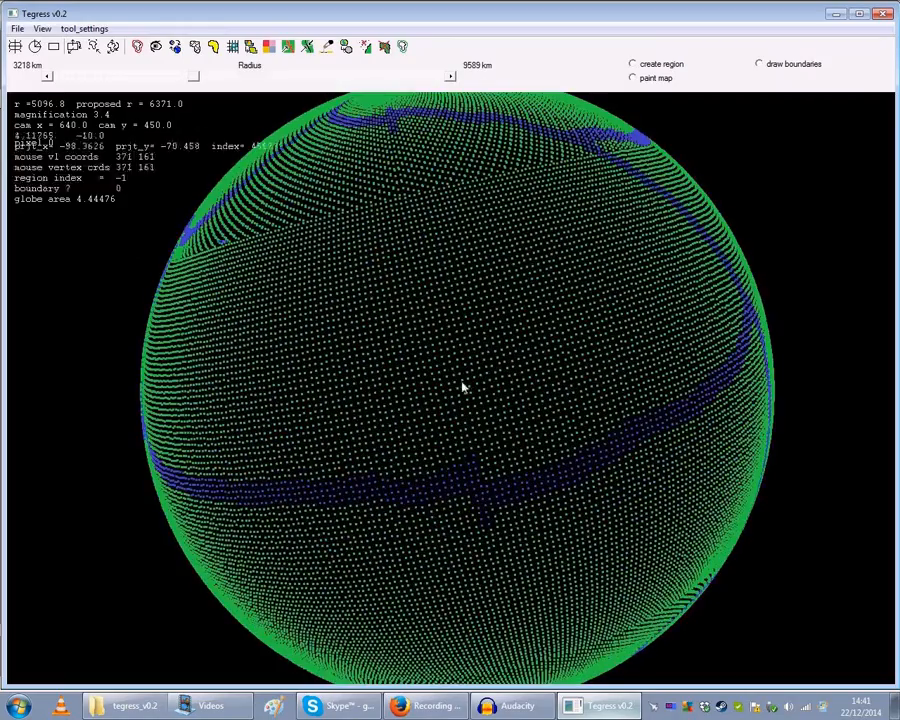
key(Right)
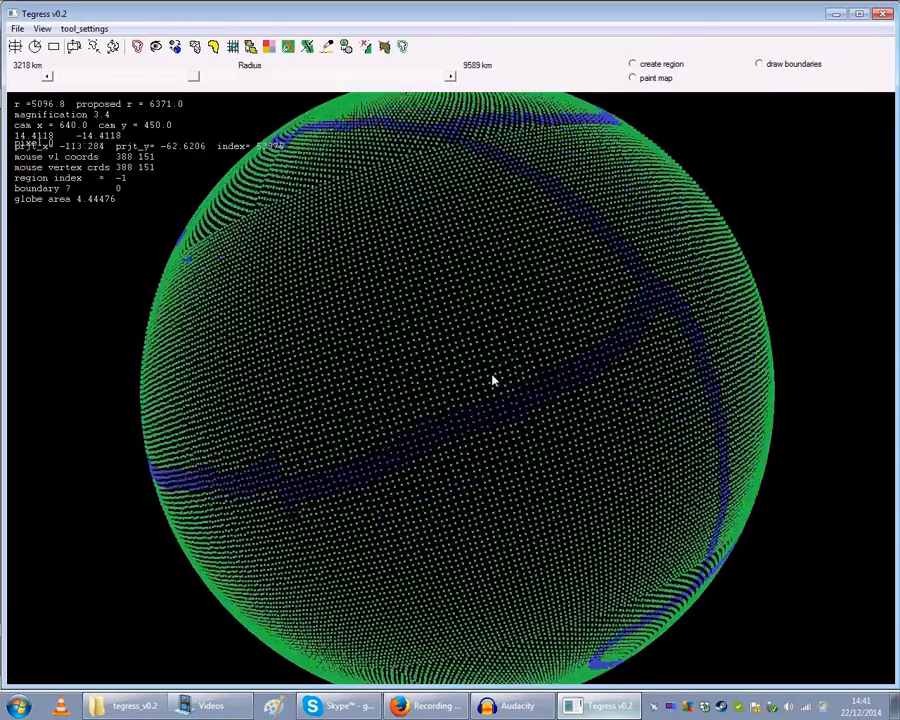
key(Up)
key(Up)
key(Up)
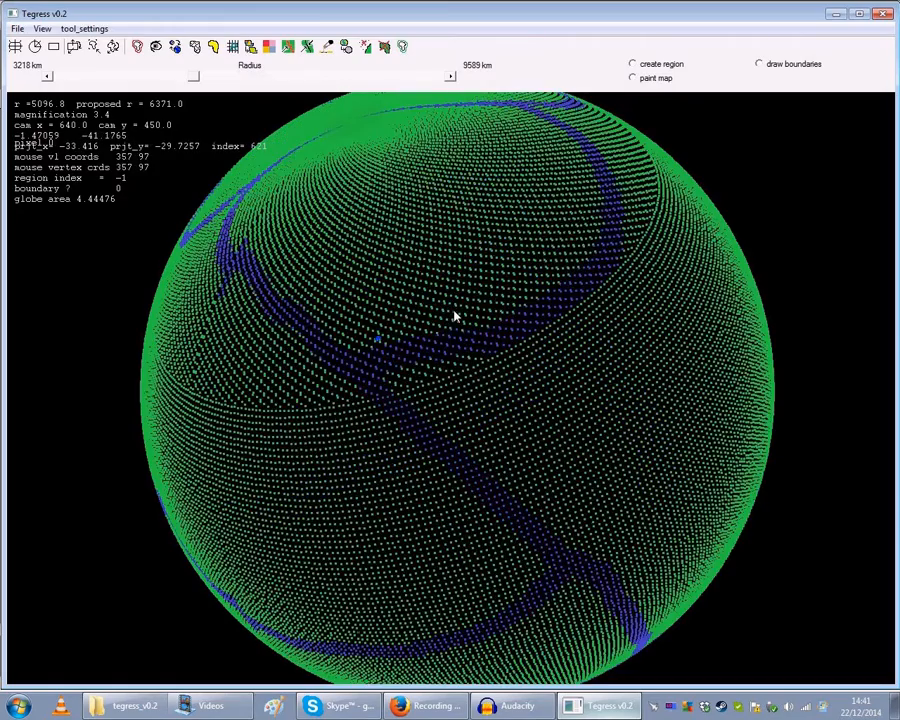
Step: Return to the rectangular map projection and shift the map around the globe's axis to examine both dense point clusters
click(55, 47)
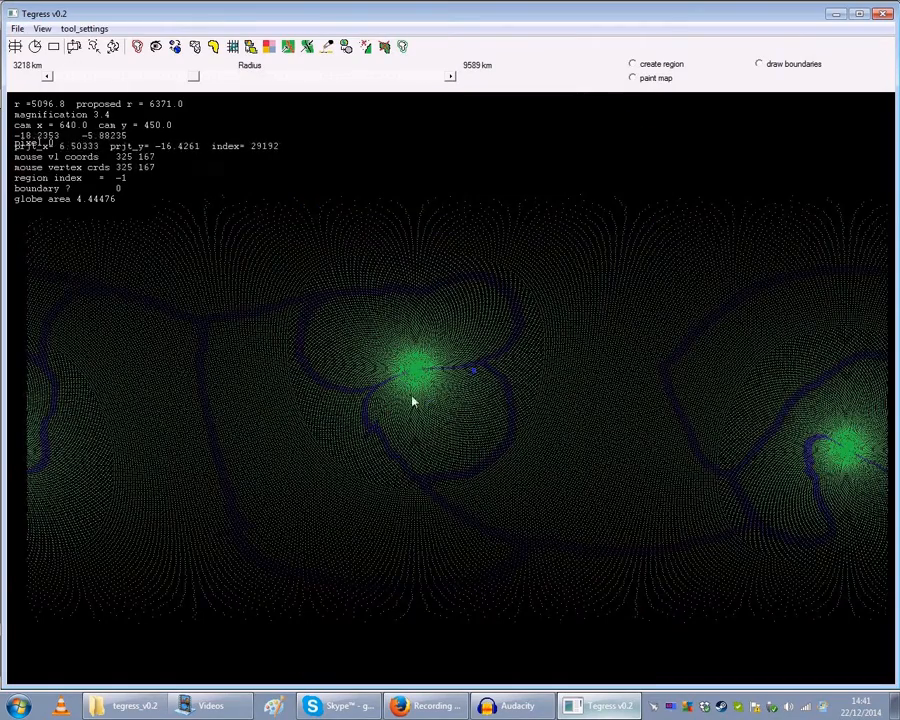
click(74, 47)
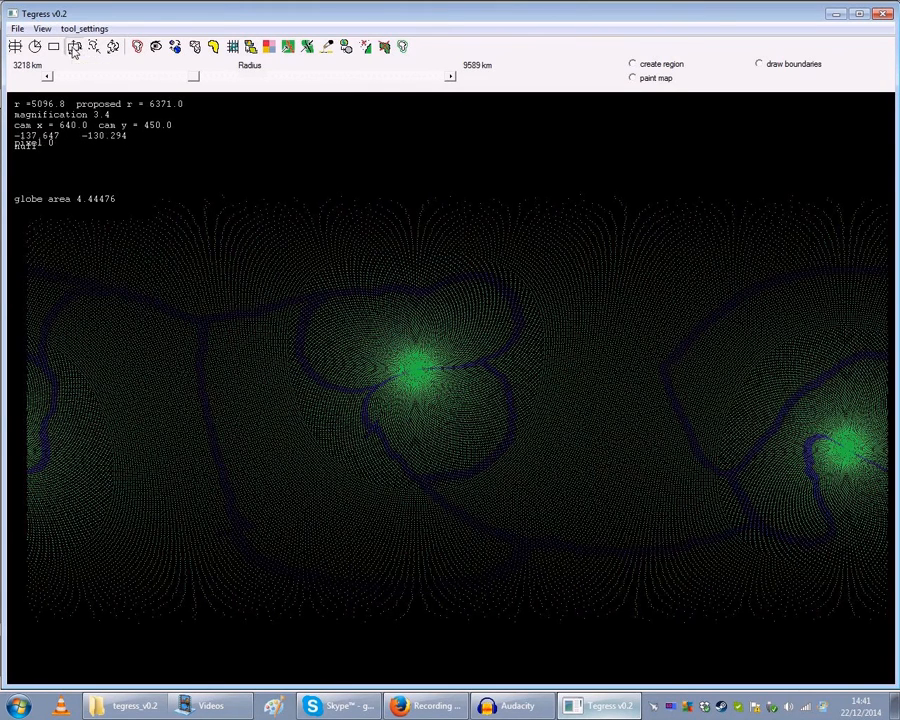
drag(421, 413, 317, 358)
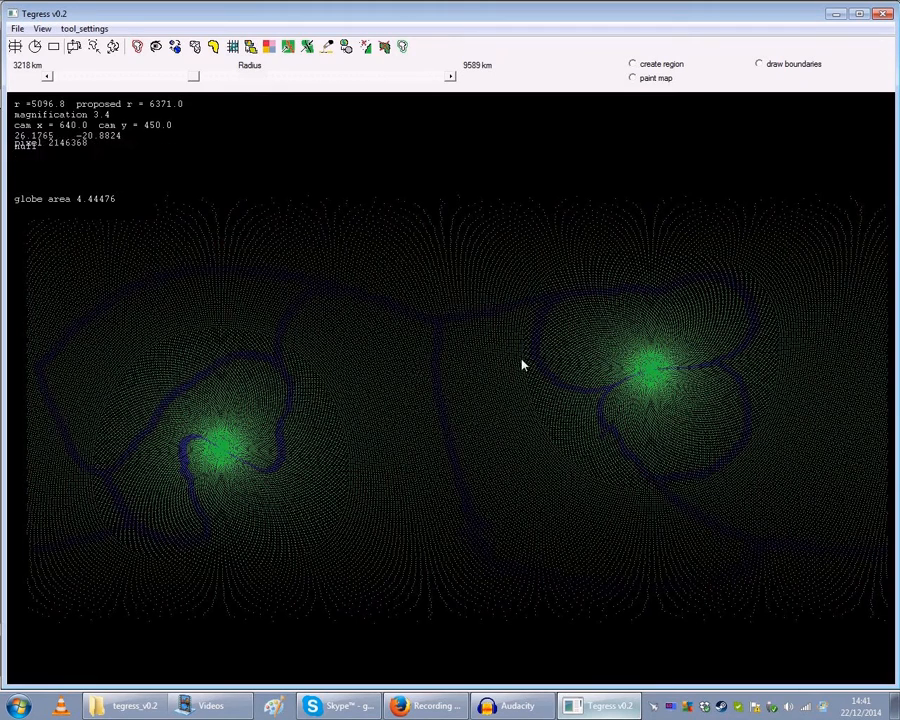
key(space)
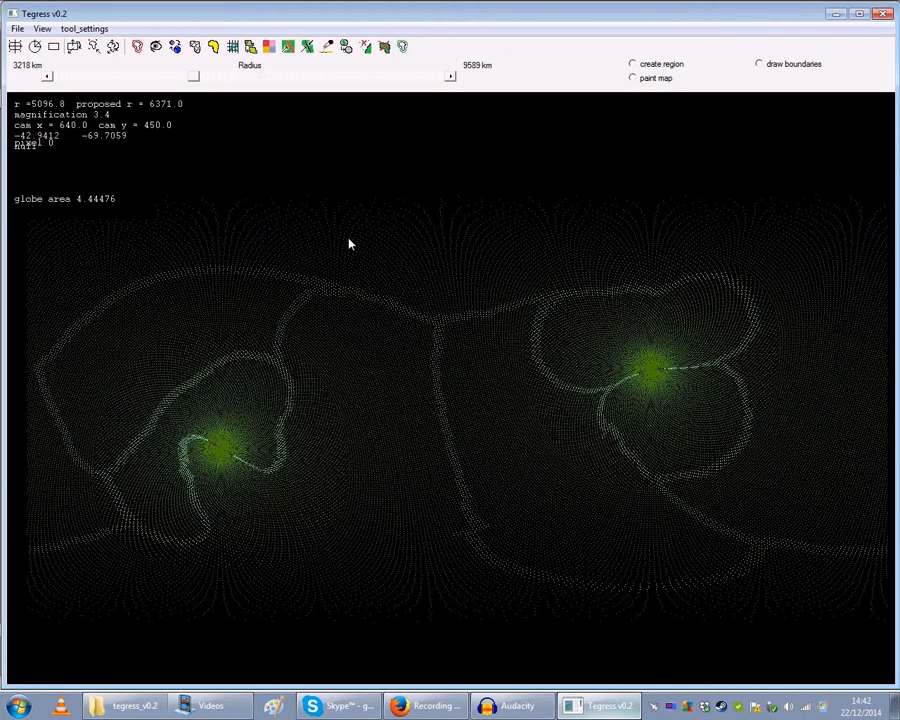
Step: Generate regions from the plate boundaries and switch the map display to Regions
click(195, 48)
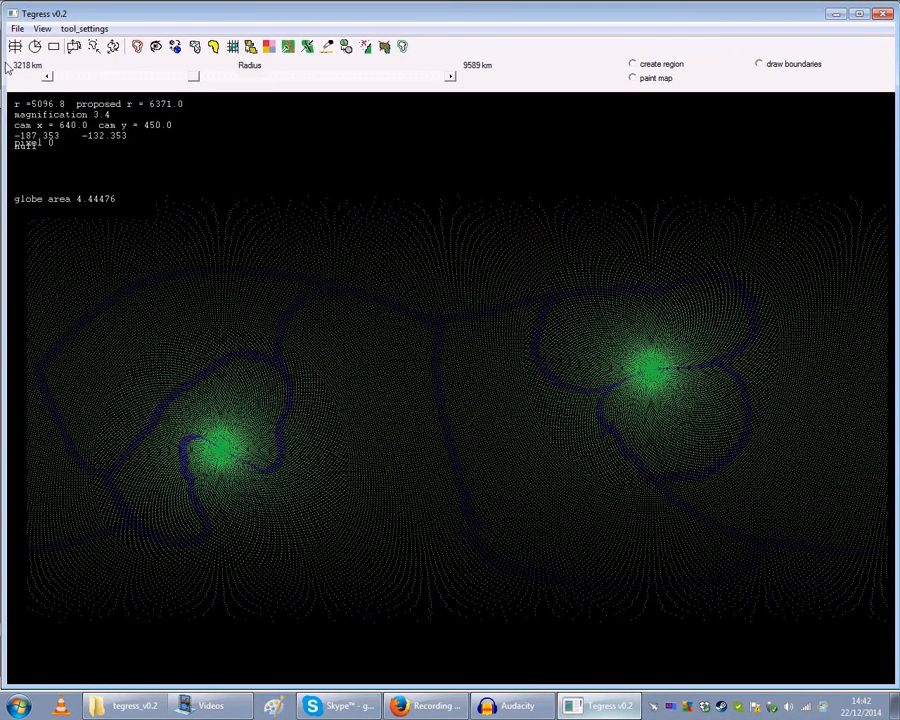
click(41, 30)
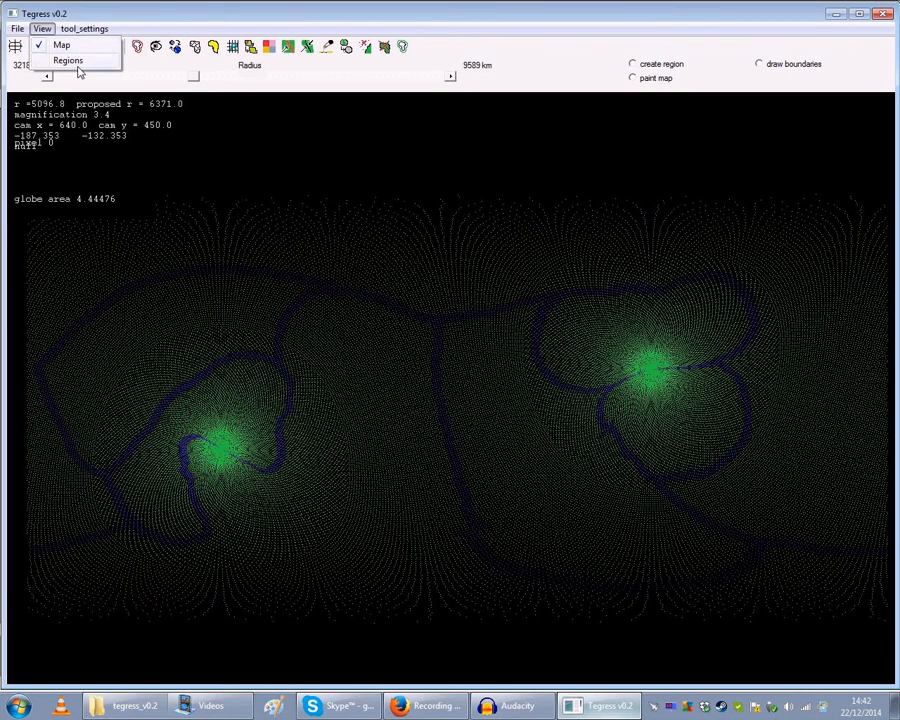
click(70, 61)
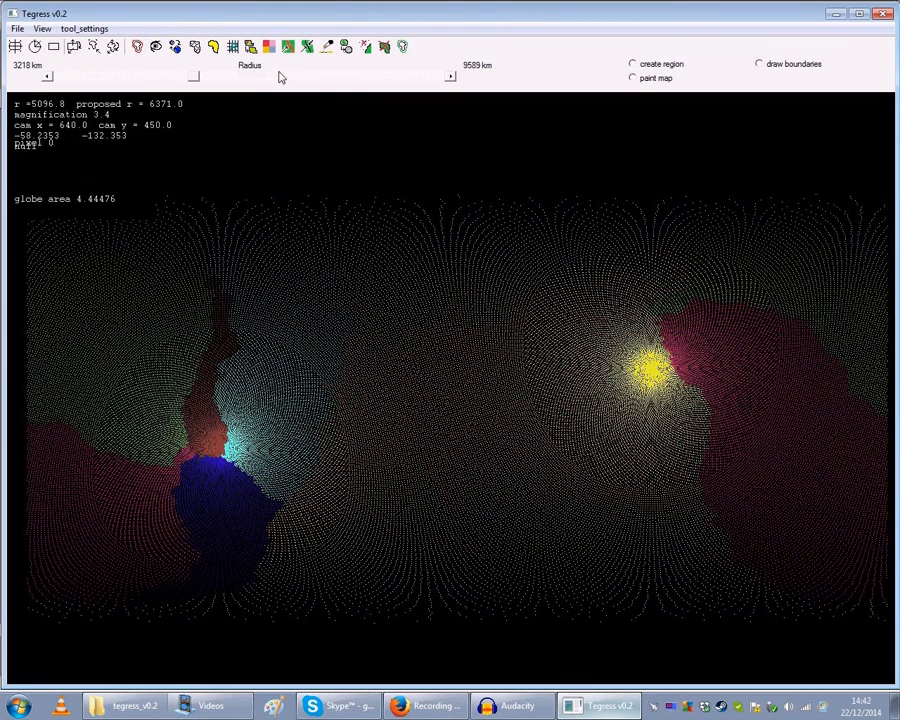
click(195, 47)
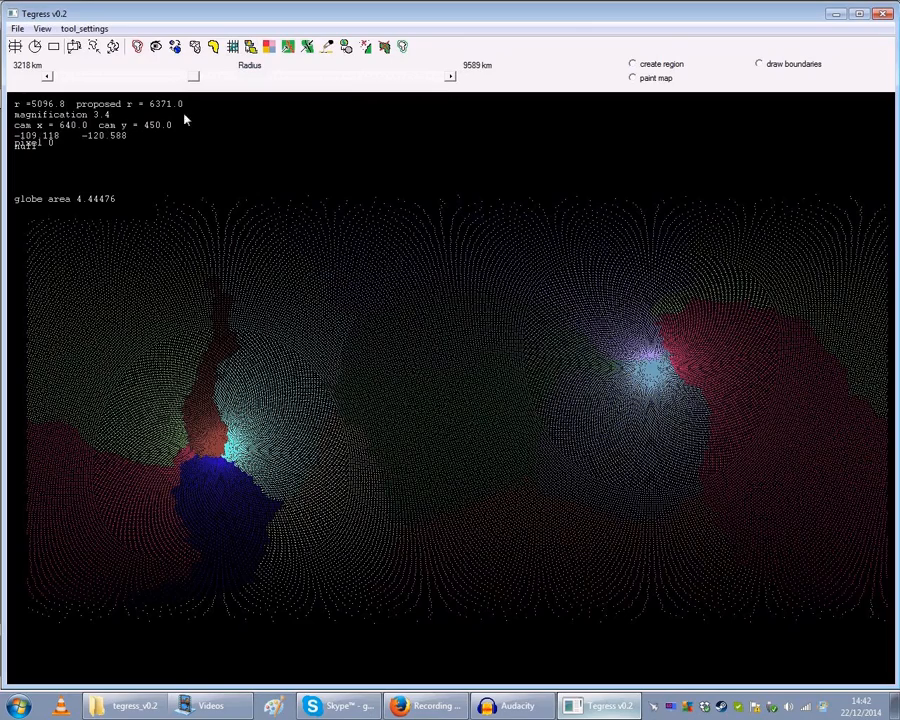
Step: Show the coloured regions on the spherical globe at about 2.27 magnification and rotate it to inspect them
click(34, 46)
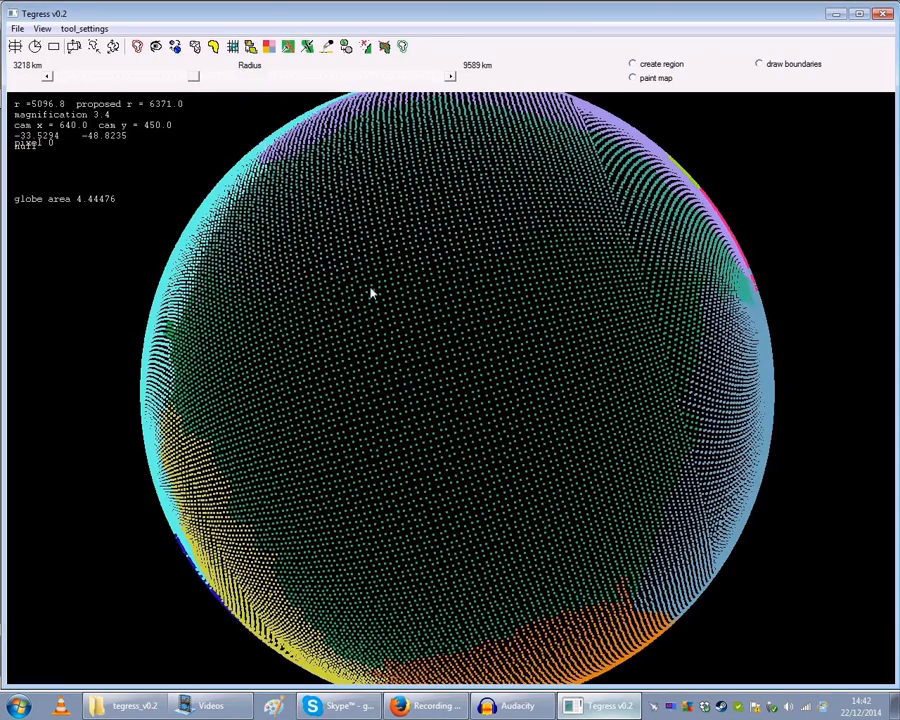
scroll(279, 227, down, 1)
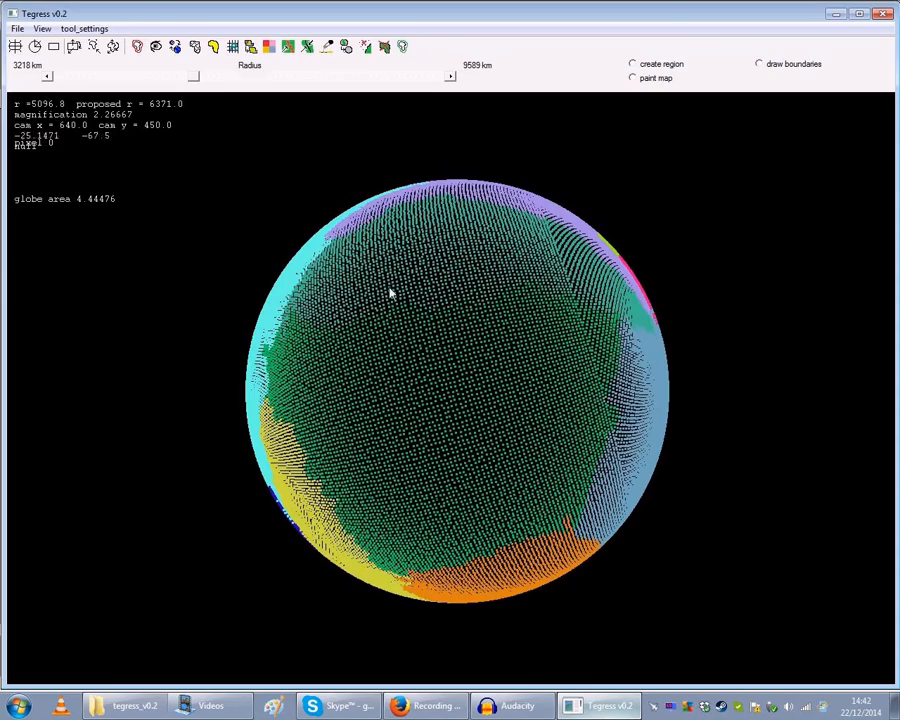
drag(480, 390, 428, 388)
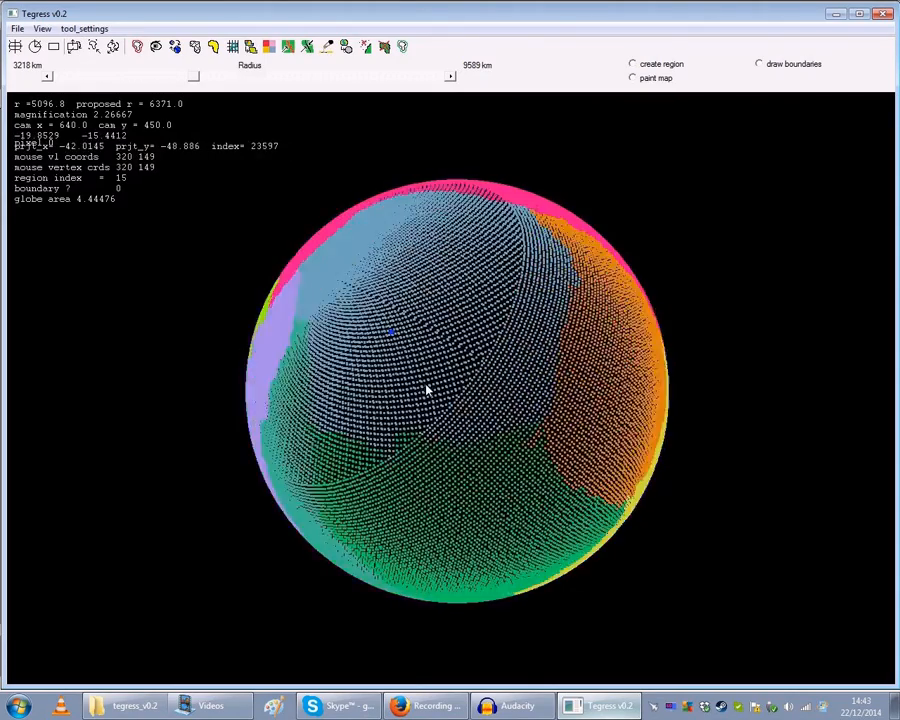
drag(478, 406, 494, 424)
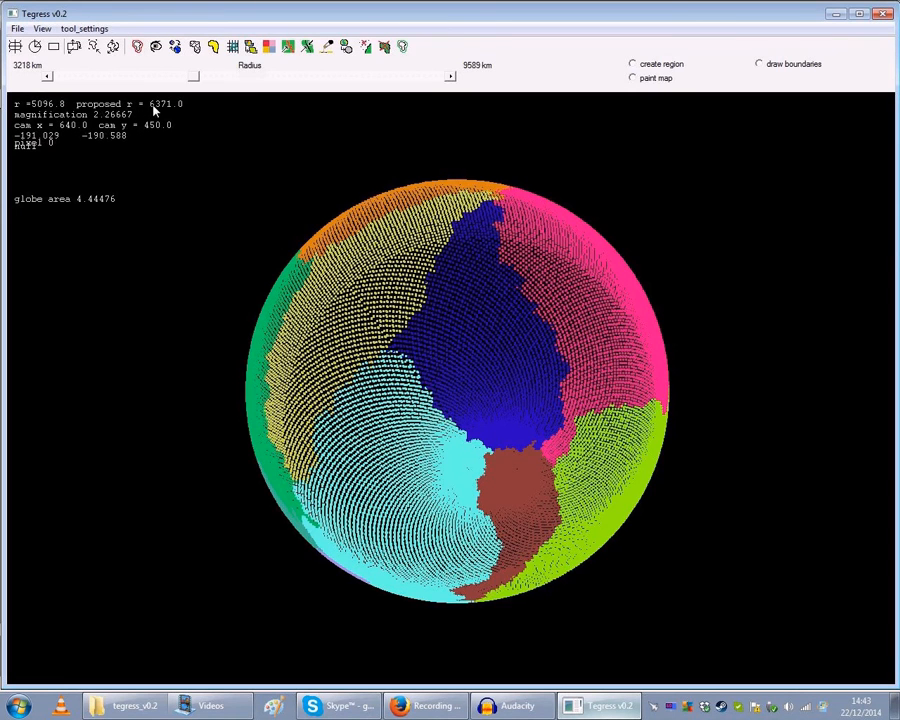
Step: Increase the globe's radius to 5663.11 km
drag(193, 76, 208, 79)
drag(217, 80, 204, 80)
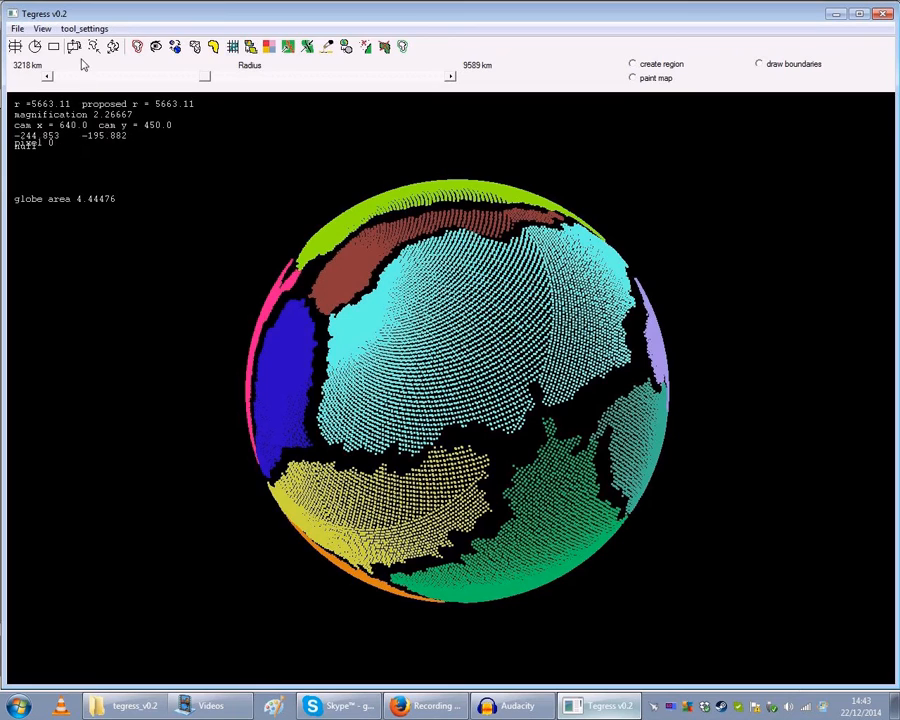
Step: Rotate the expanded globe in several directions to examine the gaps between the coloured plate regions
key(Right)
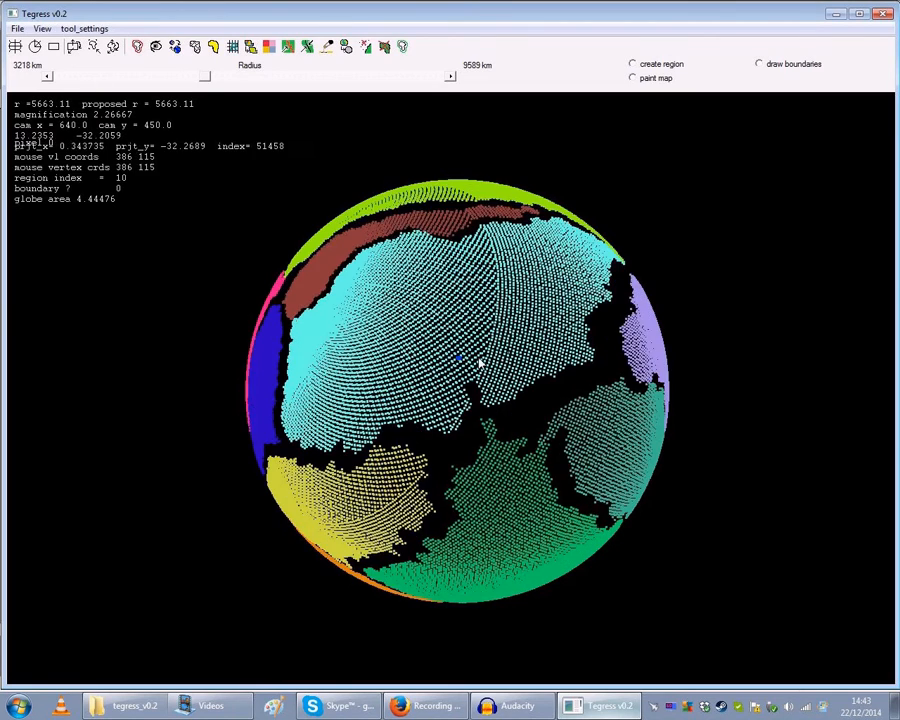
key(Right)
key(Right)
key(Right)
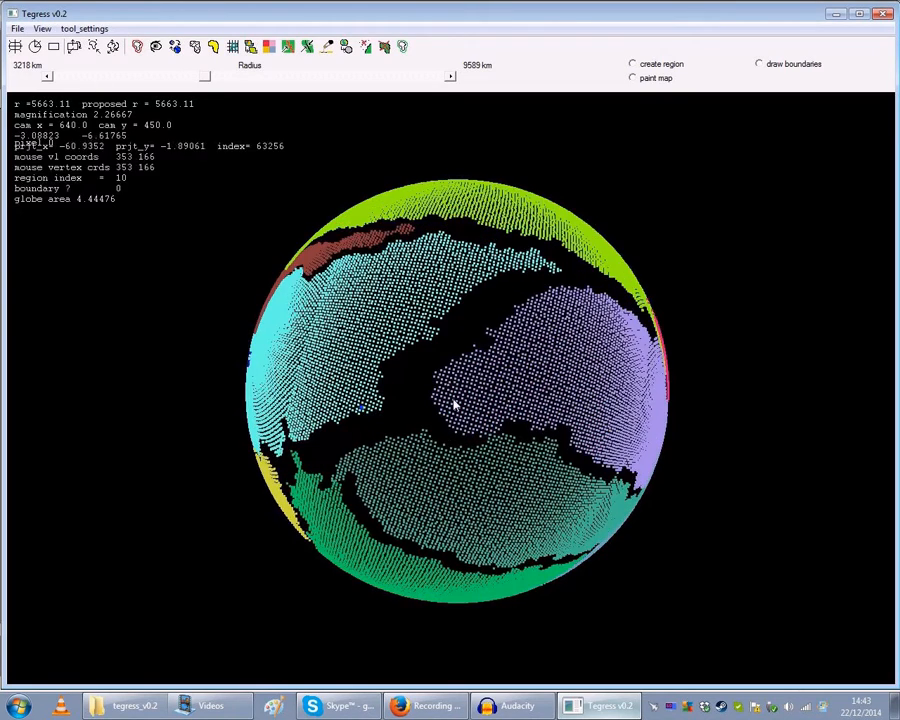
key(Up)
key(Up)
key(Up)
key(Up)
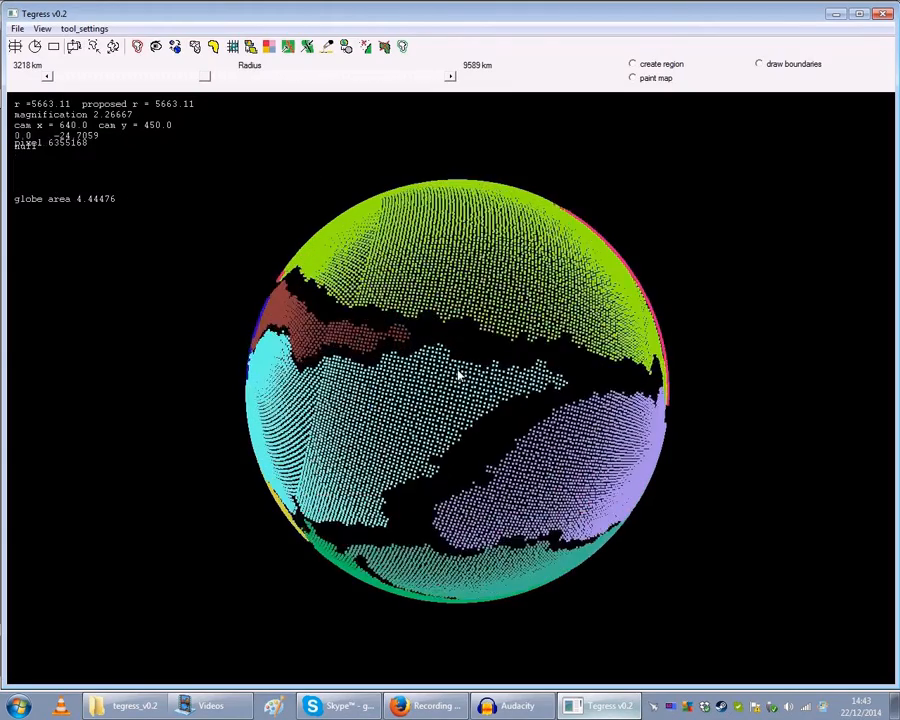
key(Up)
key(Up)
key(Up)
key(Up)
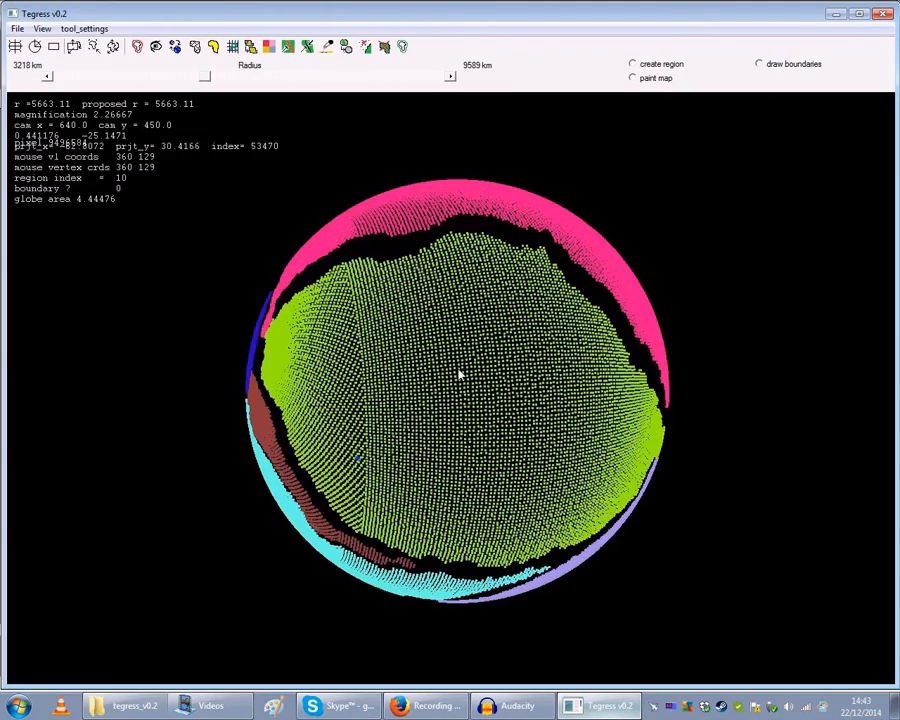
key(Up)
key(Up)
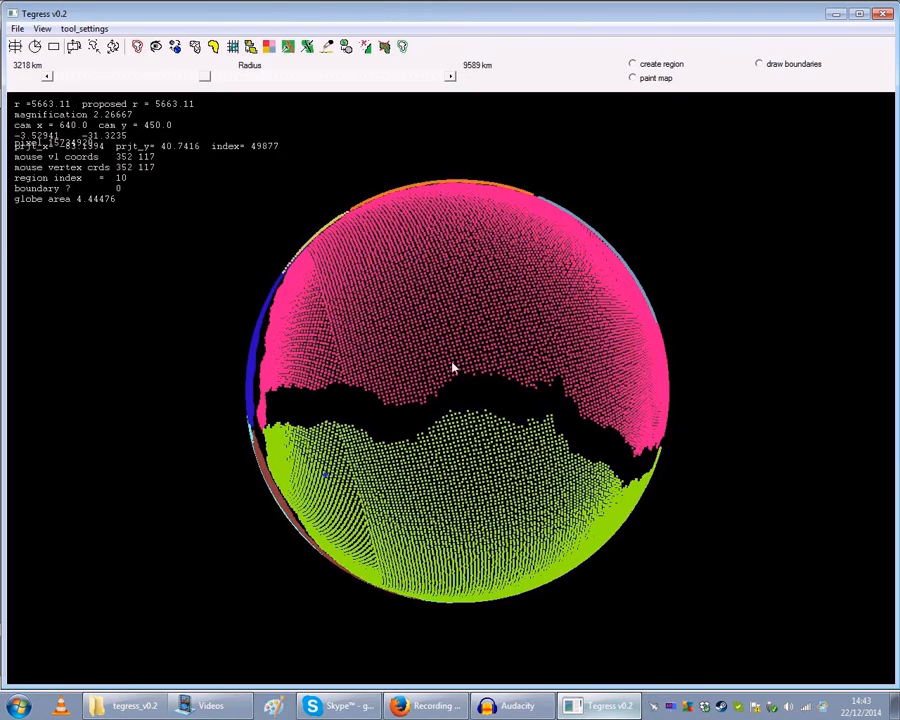
key(Up)
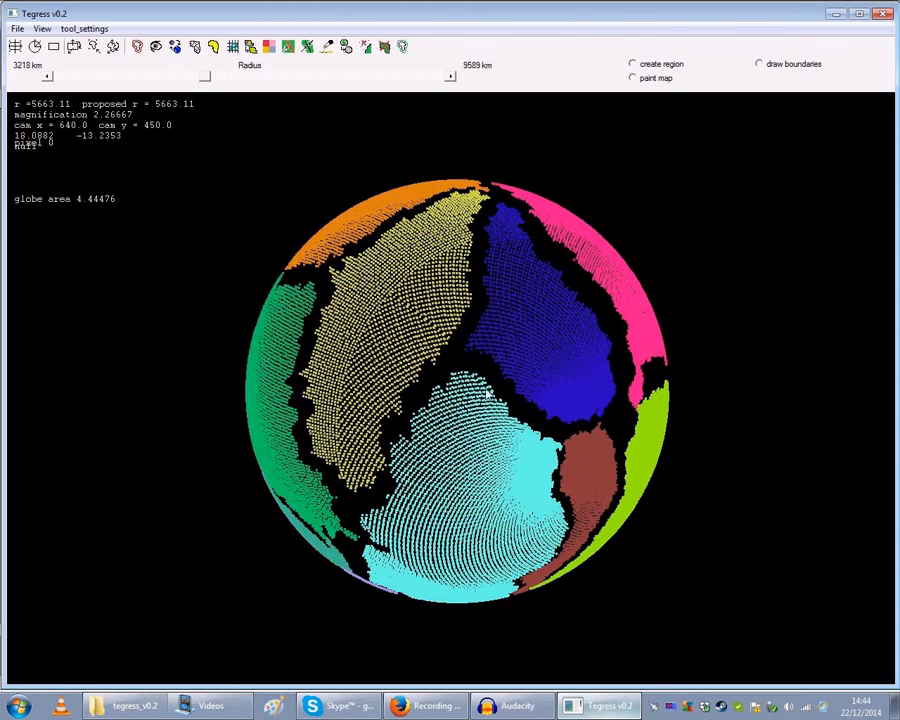
click(456, 378)
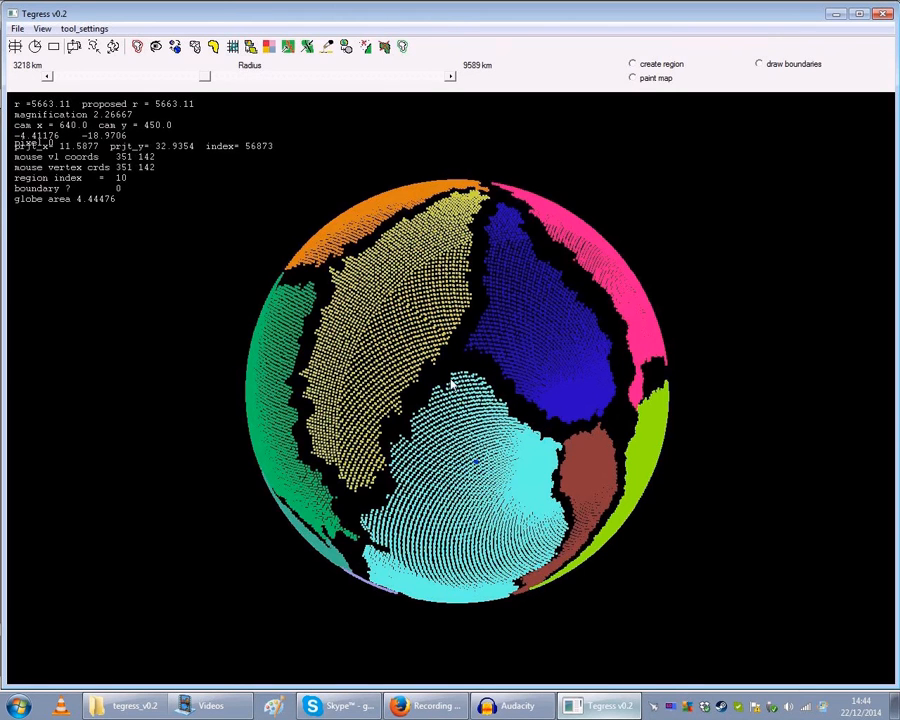
Step: Fill the gaps between the separated plate regions on the globe at radius 5663.11 km
key(Left)
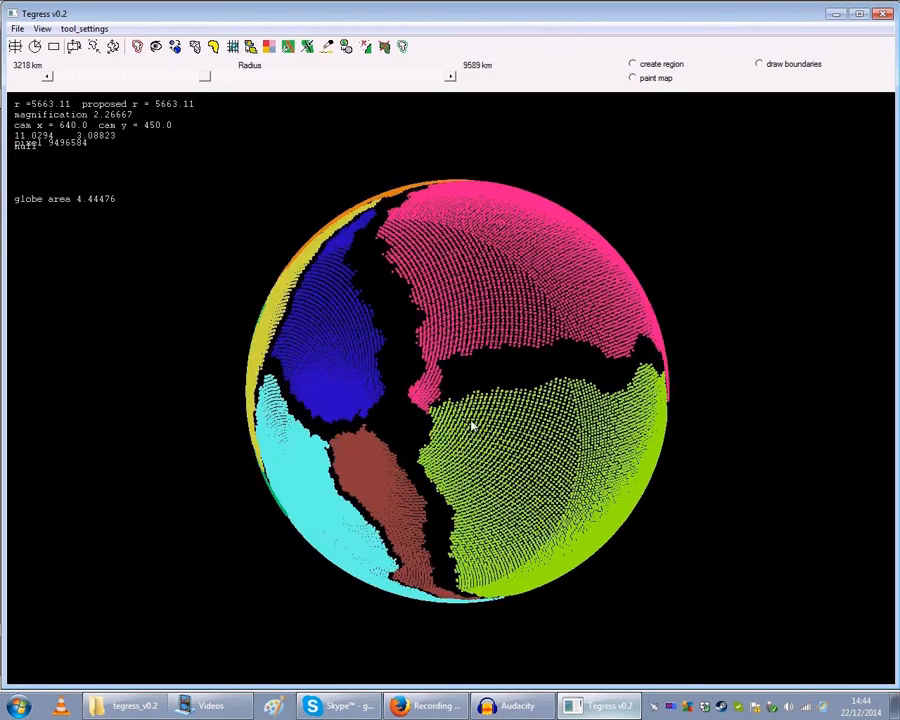
key(Up)
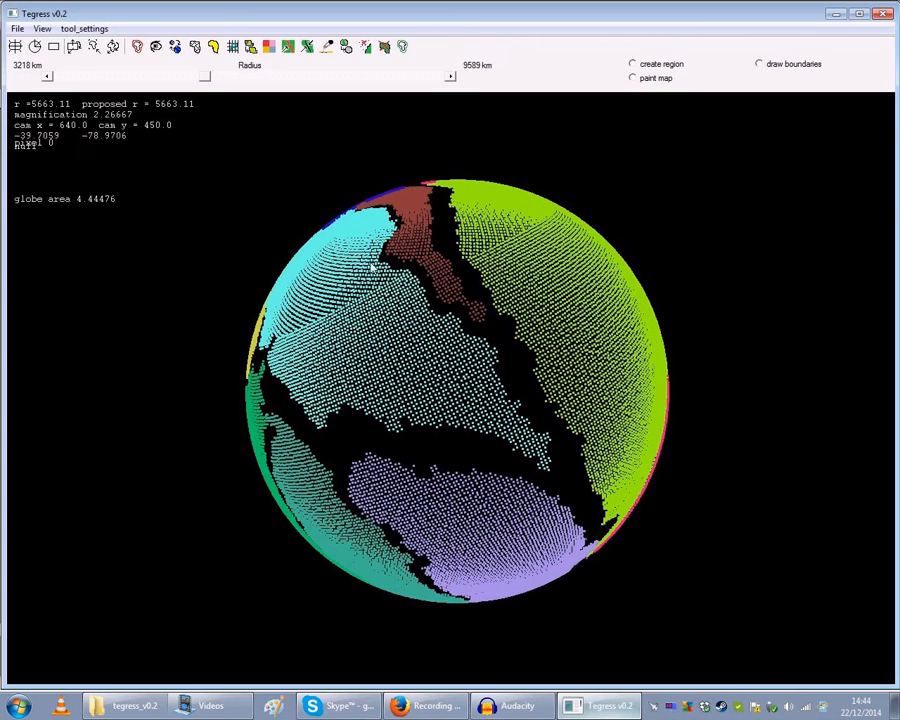
click(327, 50)
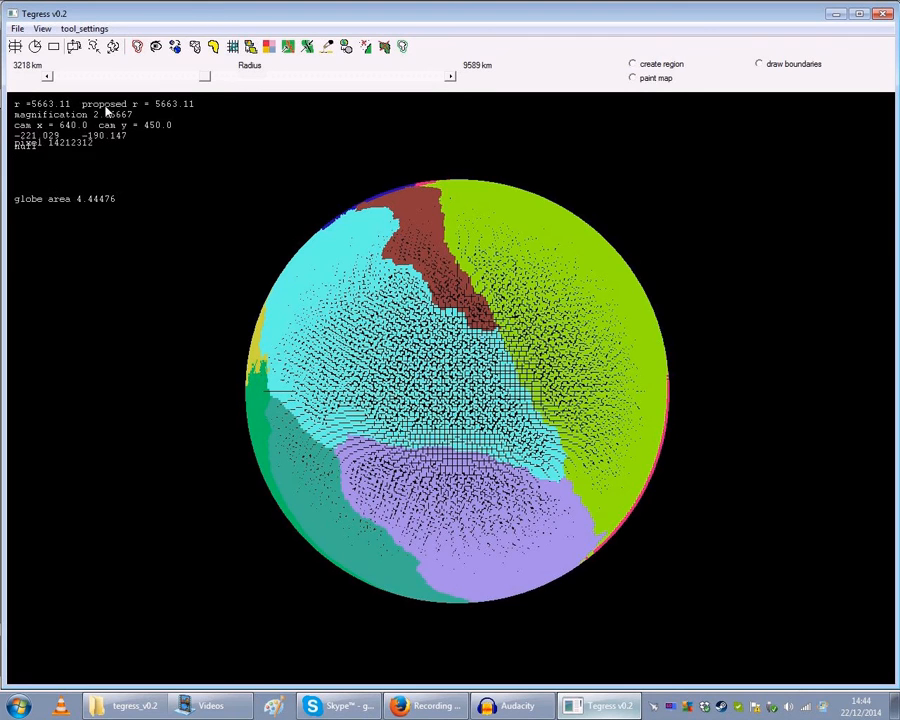
Step: Switch the display from regions to the surface map and rotate the globe to inspect the newly filled crust and original boundaries
click(42, 29)
click(62, 46)
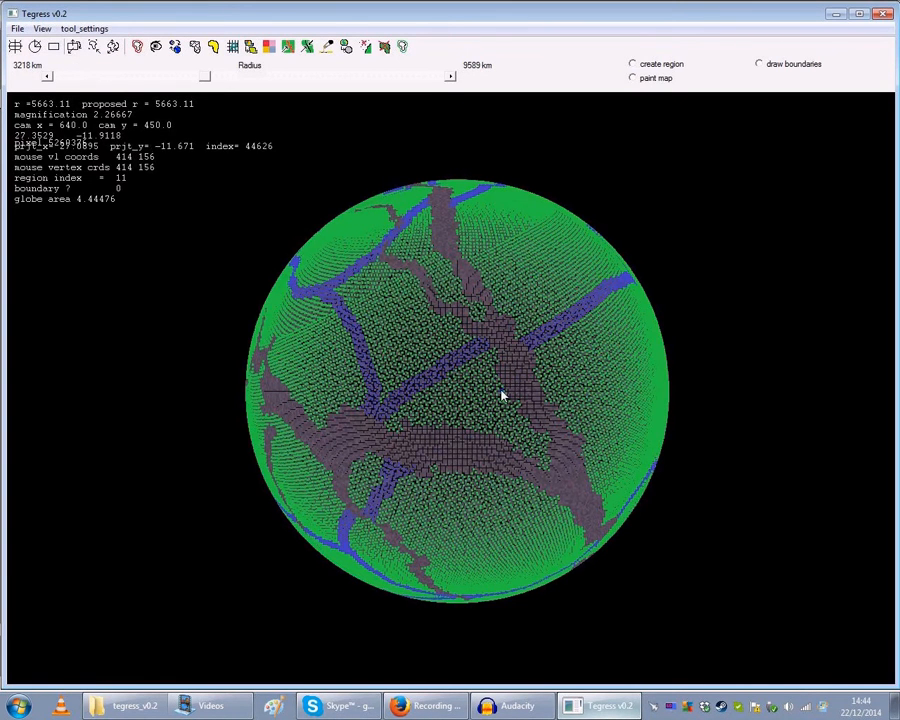
drag(502, 391, 482, 409)
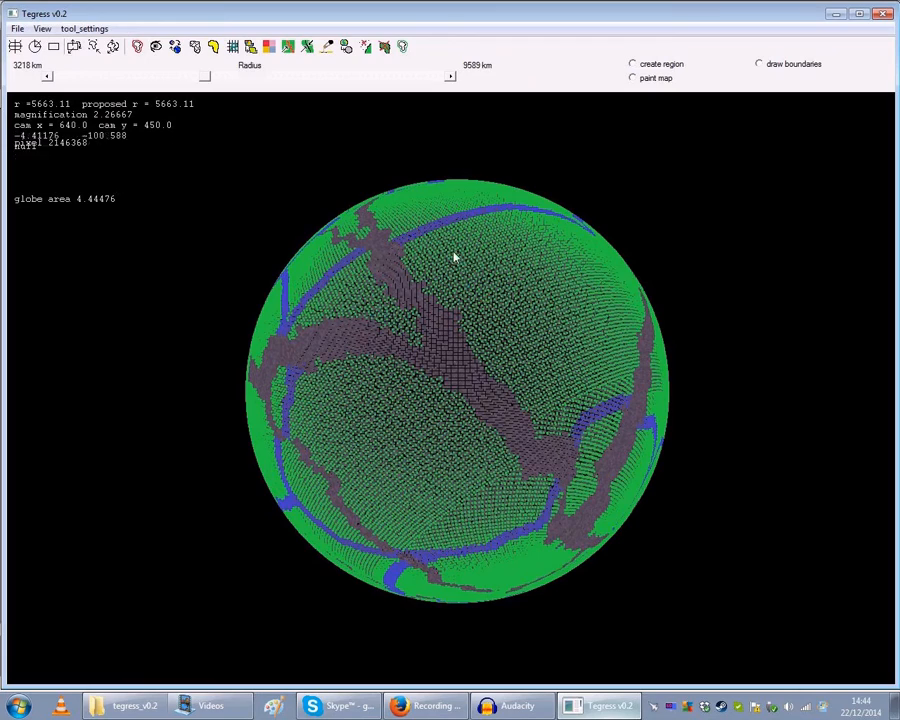
drag(381, 368, 461, 365)
drag(418, 402, 518, 368)
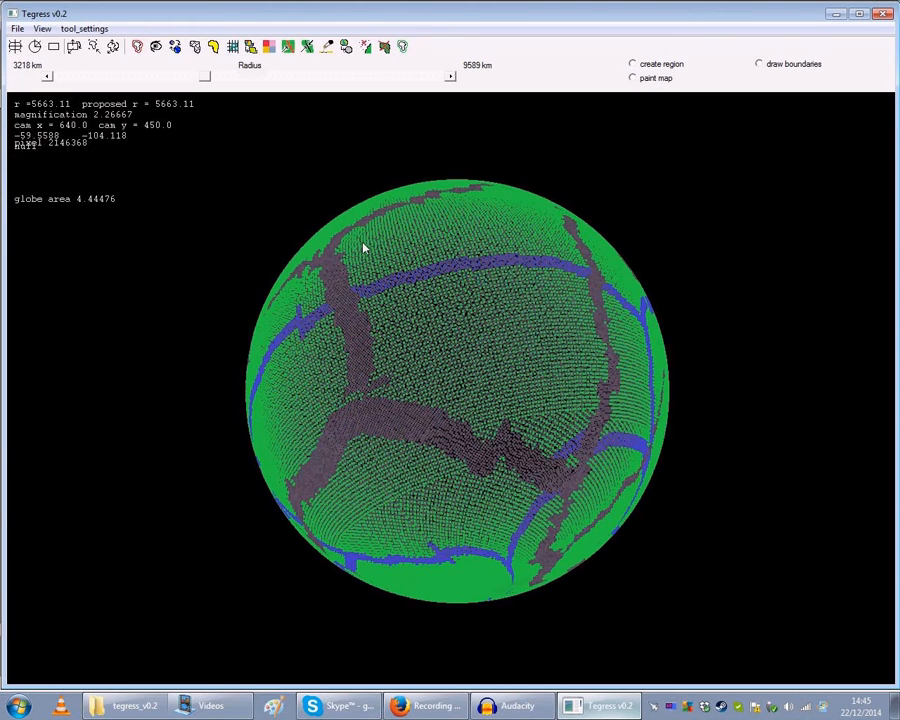
Step: Expand the globe's radius to 6113.59 km in the Regions display and fill the gaps between the plates
click(42, 28)
click(68, 61)
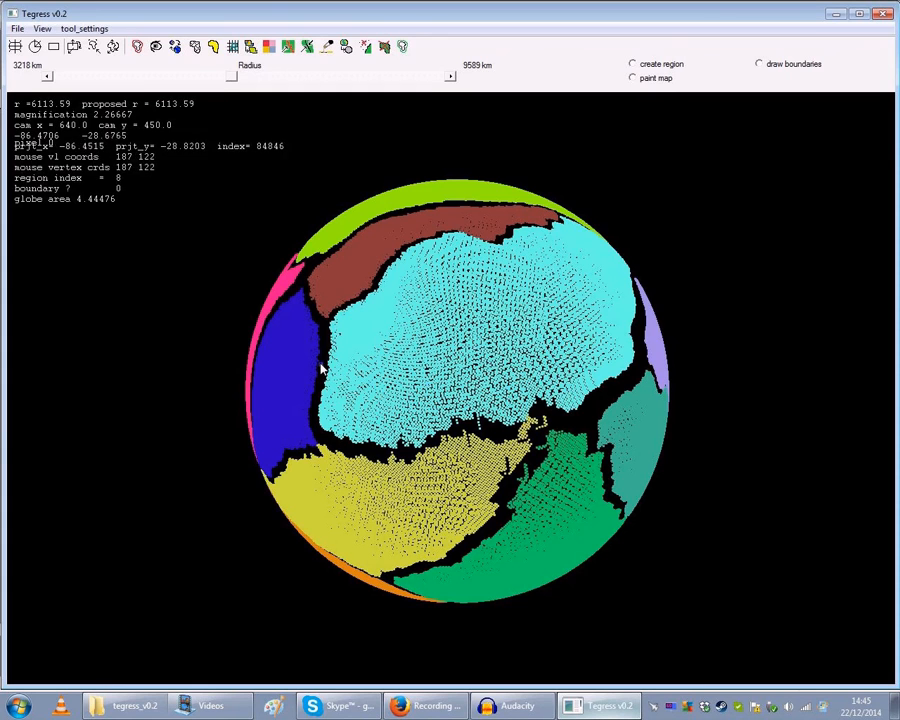
click(329, 50)
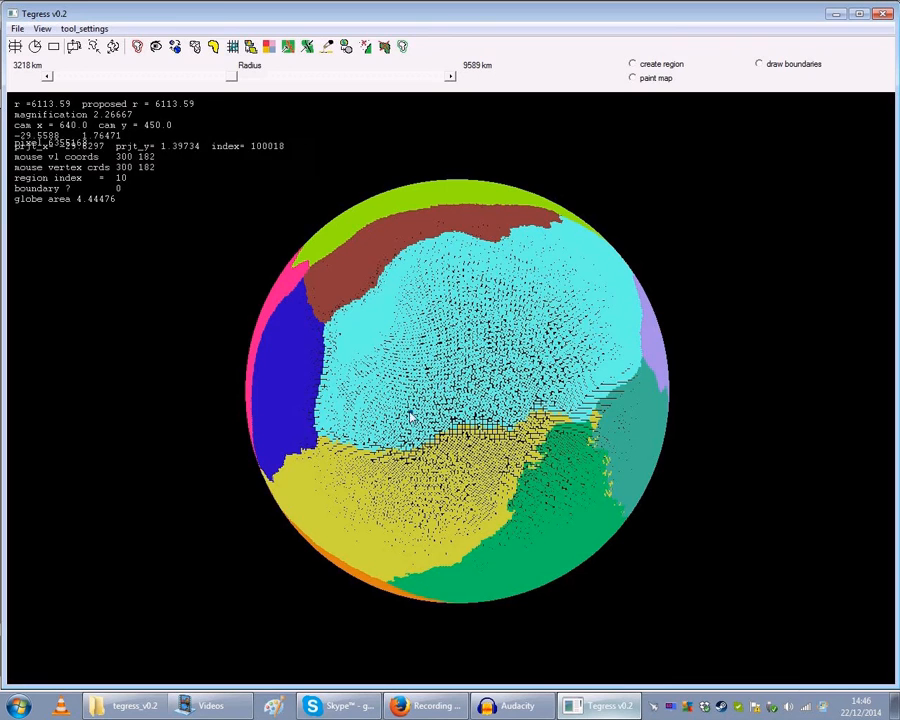
Step: Show the surface map again and rotate the expanded globe to examine the second band of new crust
click(42, 29)
click(61, 46)
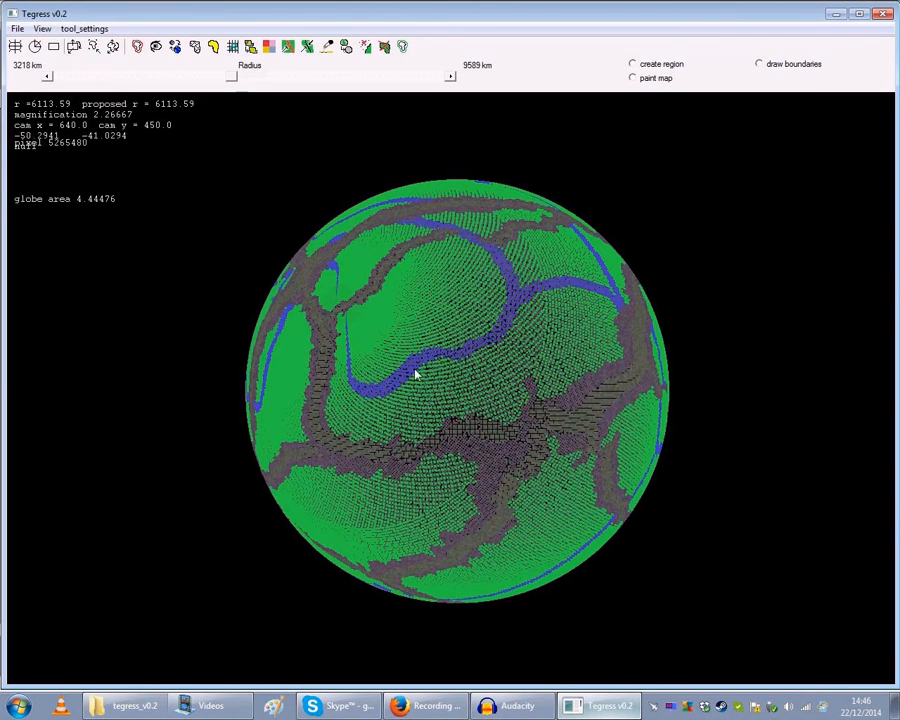
drag(538, 403, 432, 376)
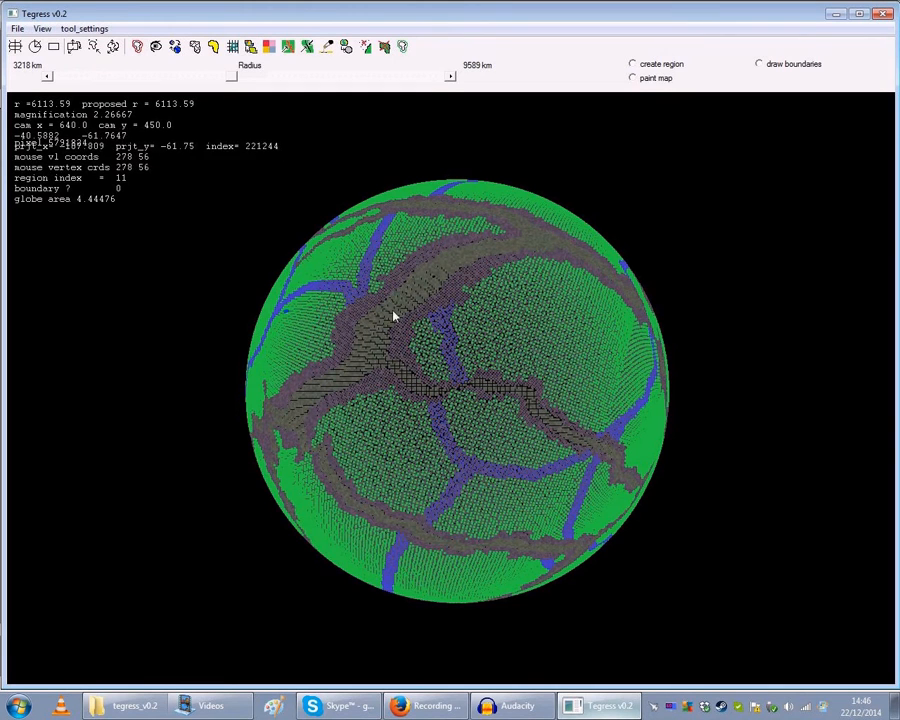
Step: Show the surface map in the flat rectangular projection at 3.4 magnification and rotate it to bring the large undivided plate near the centre
click(55, 47)
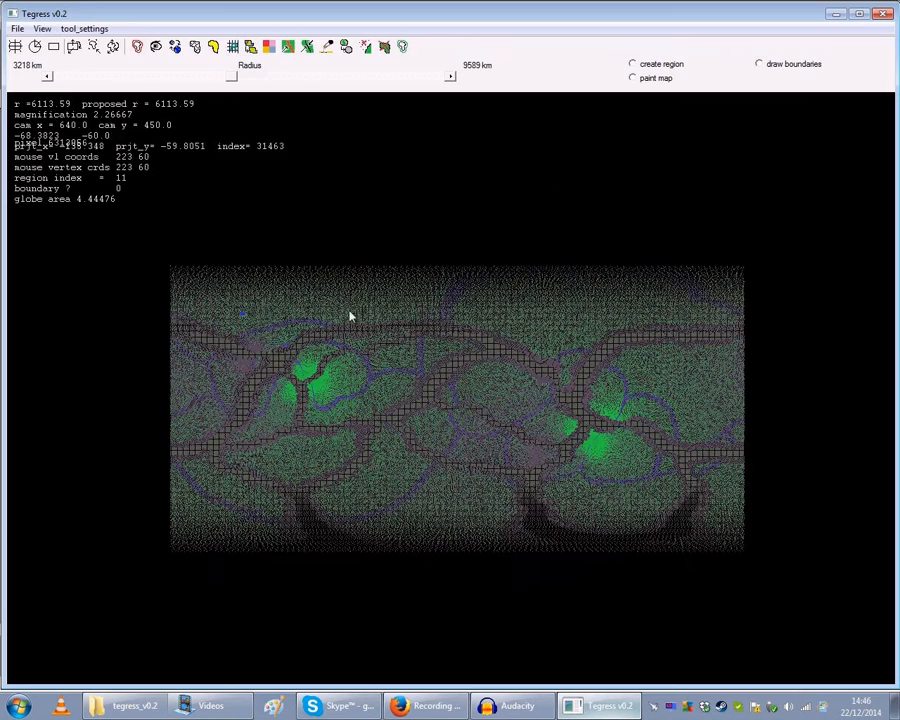
scroll(405, 355, up, 2)
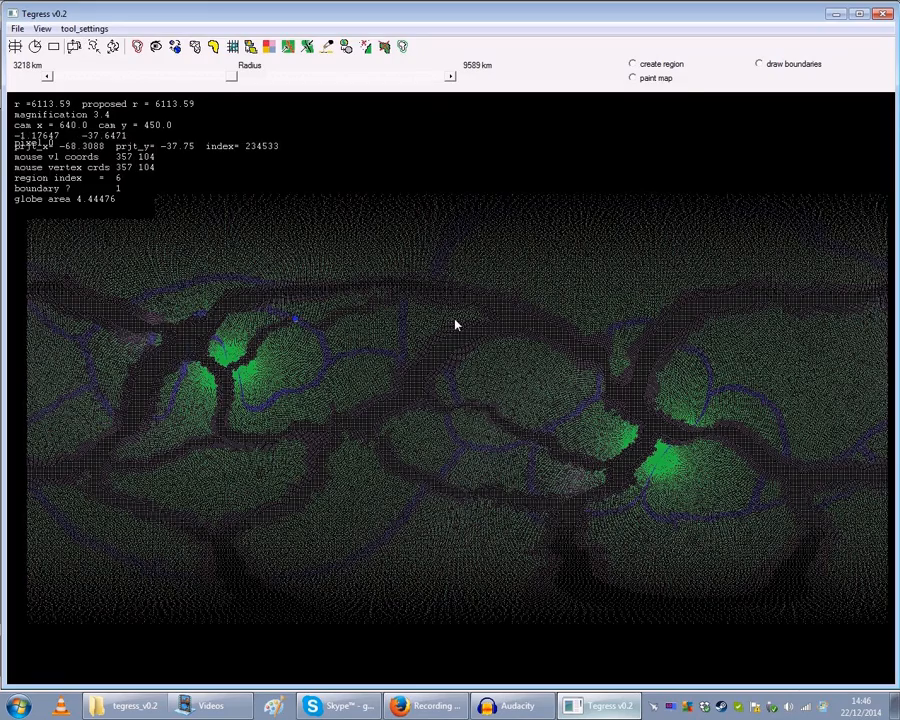
drag(455, 322, 421, 351)
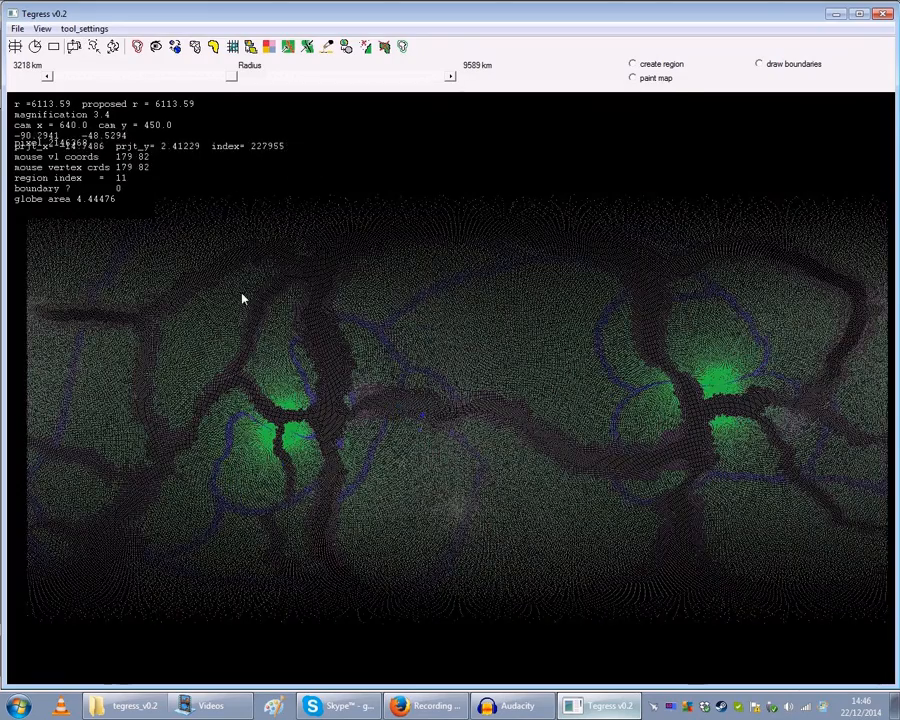
key(Up)
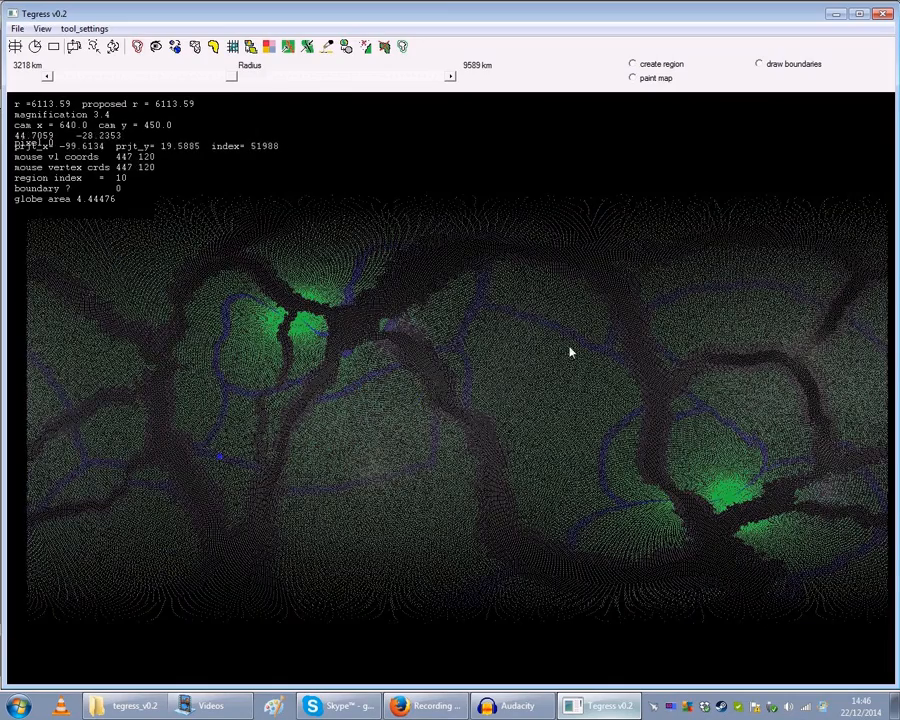
key(Left)
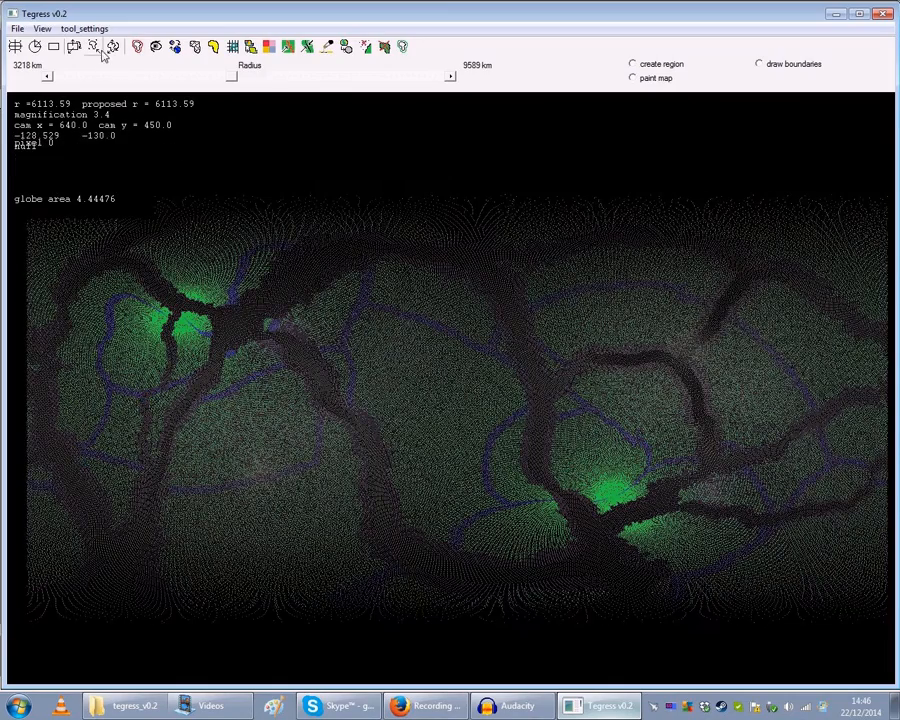
Step: Split the large central plate into smaller regions and display the map as coloured Regions
click(443, 396)
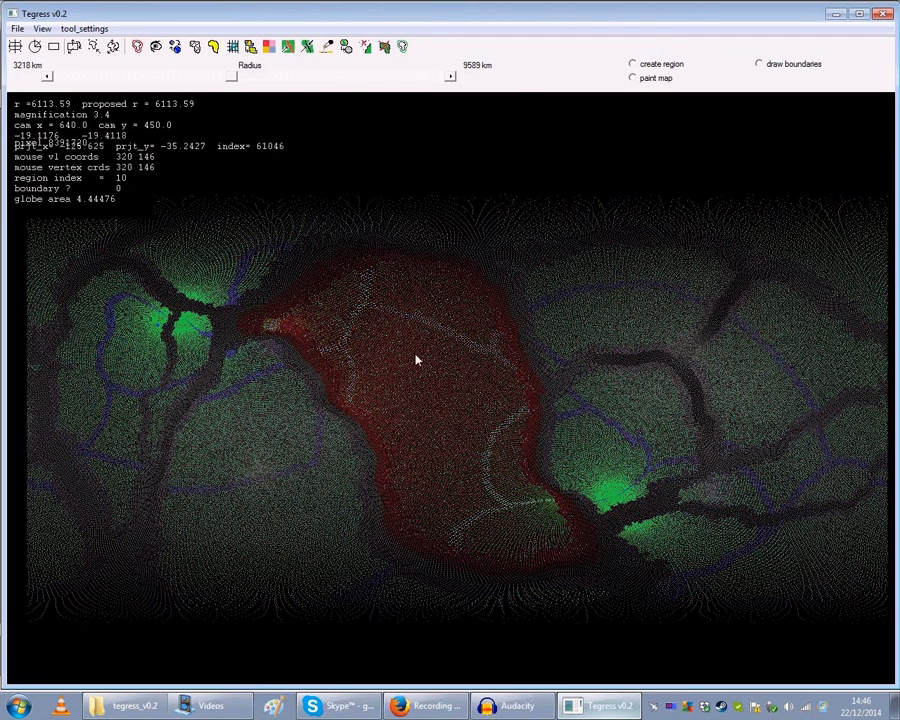
click(195, 47)
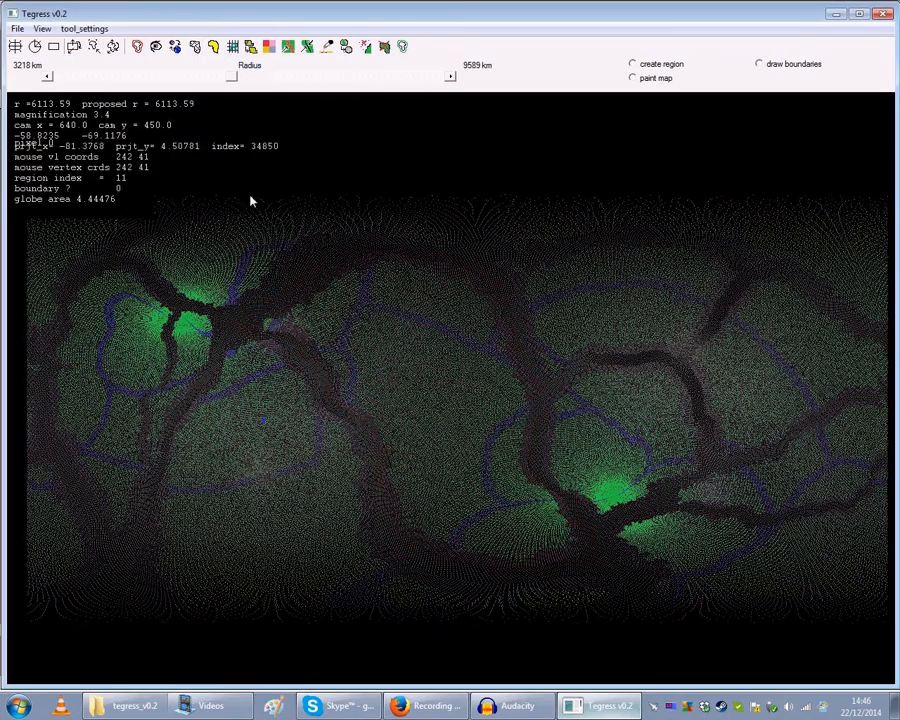
click(42, 28)
click(66, 60)
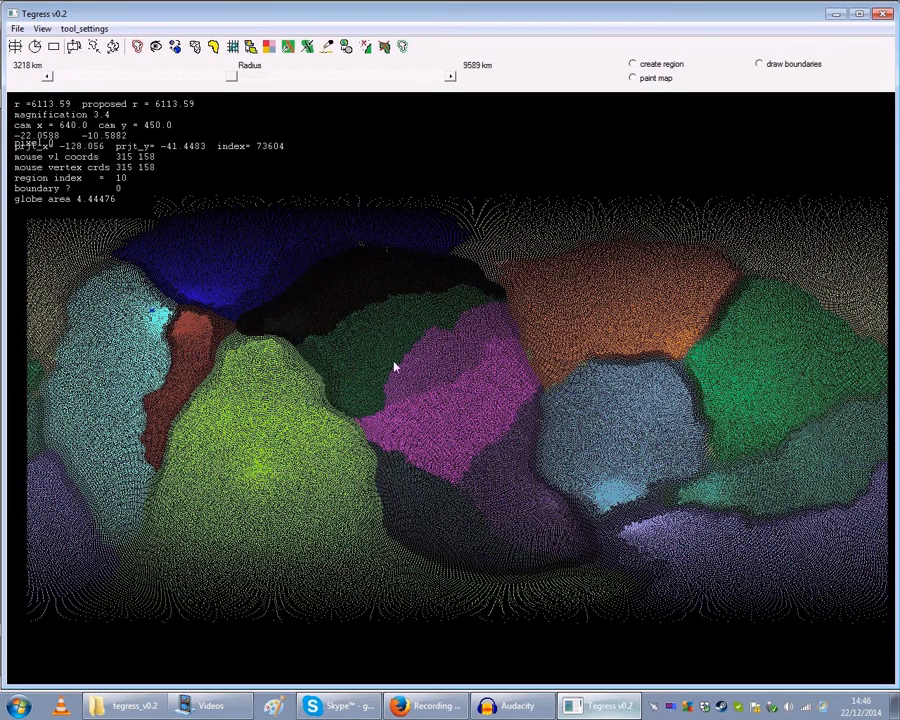
Step: Increase the globe's radius to 6628.41 km and fill the gaps between the plates, including those inside the split plate
drag(232, 80, 259, 85)
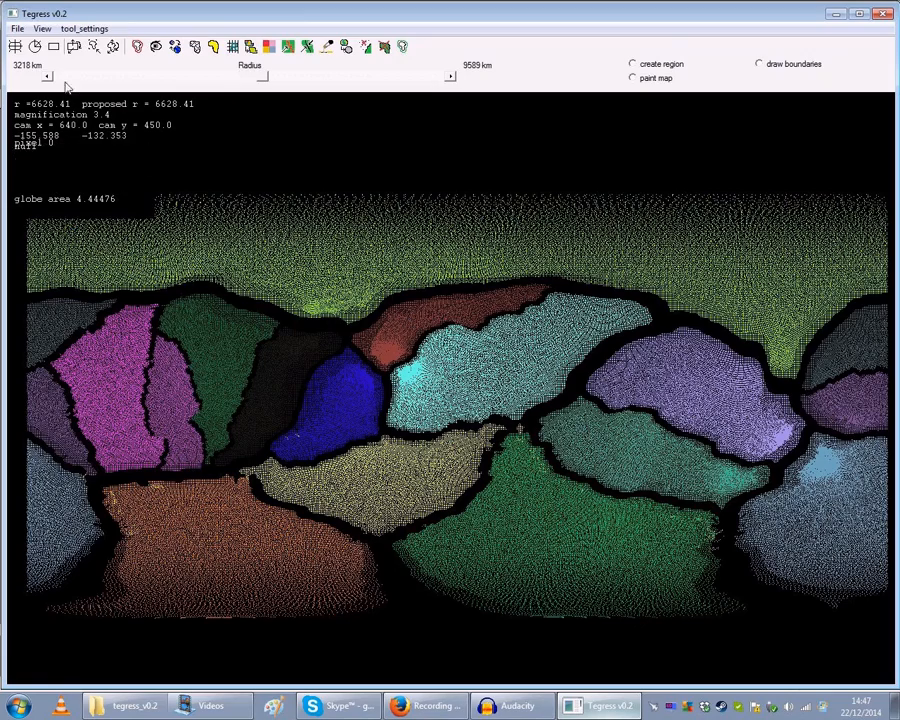
click(169, 357)
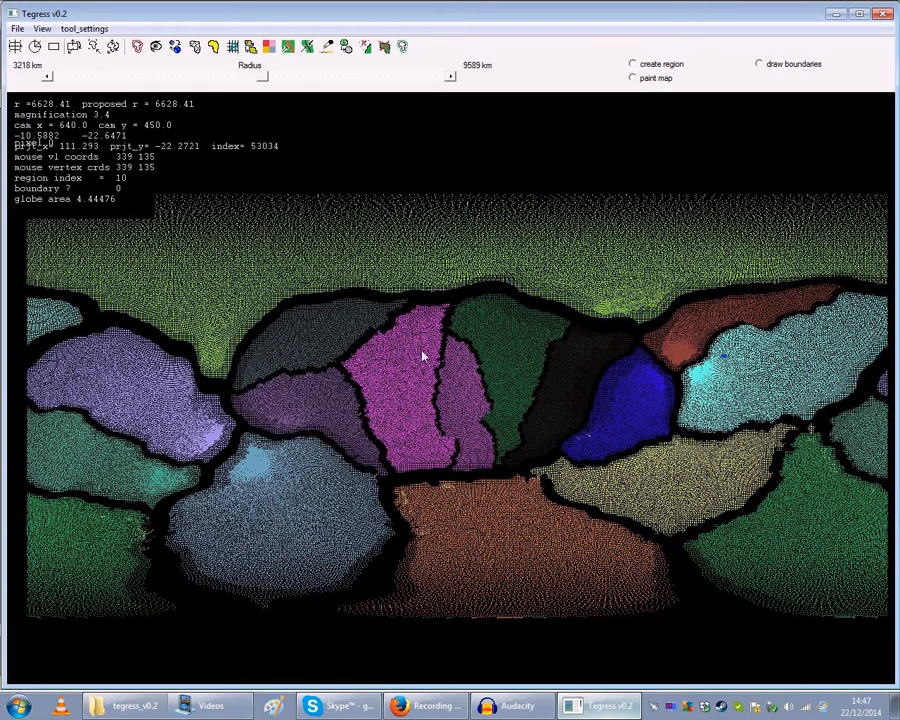
click(327, 49)
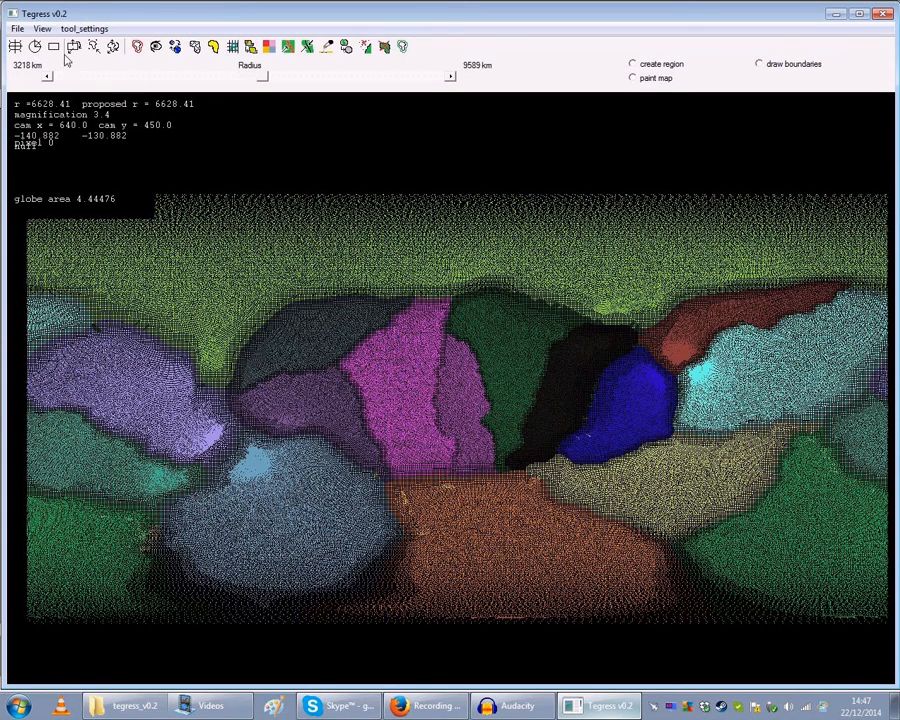
Step: Switch the flat map to the surface display and magnify it to 7.65 to examine the new rifts in the split plate
click(42, 28)
click(60, 43)
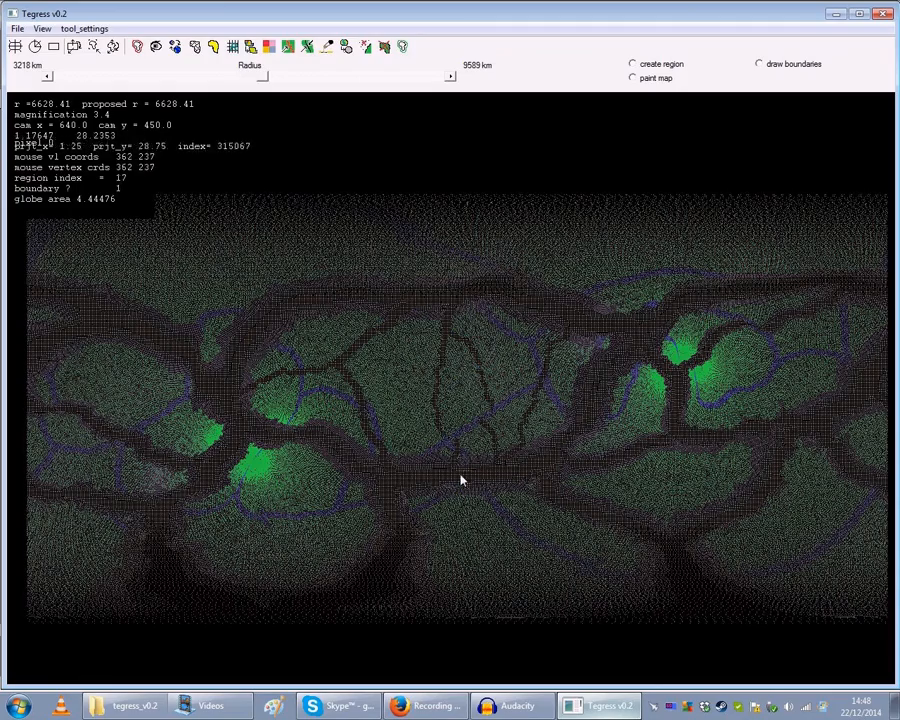
scroll(437, 403, up, 2)
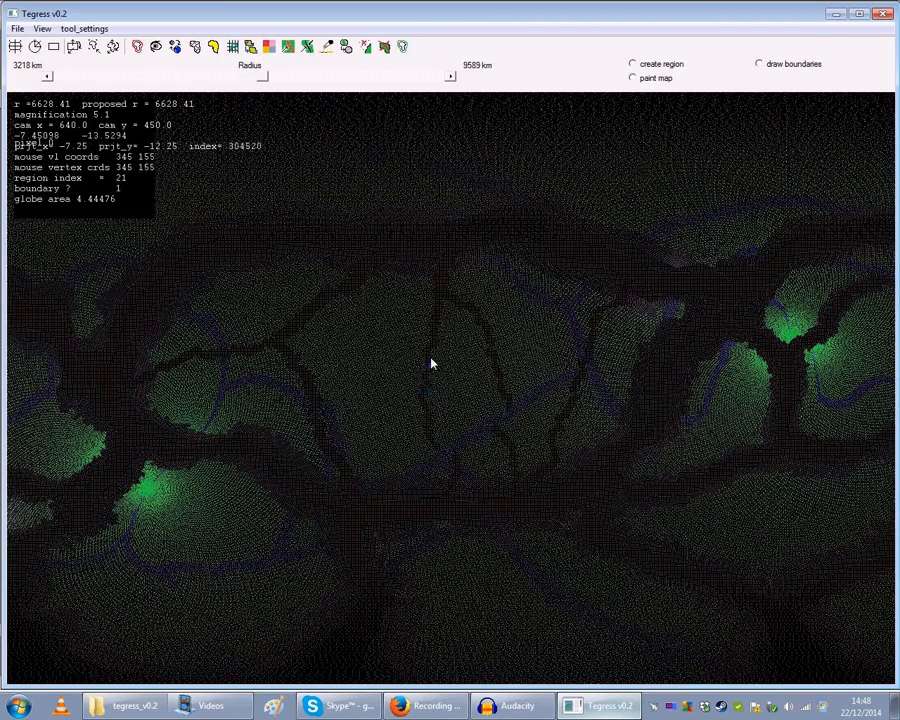
scroll(434, 358, up, 2)
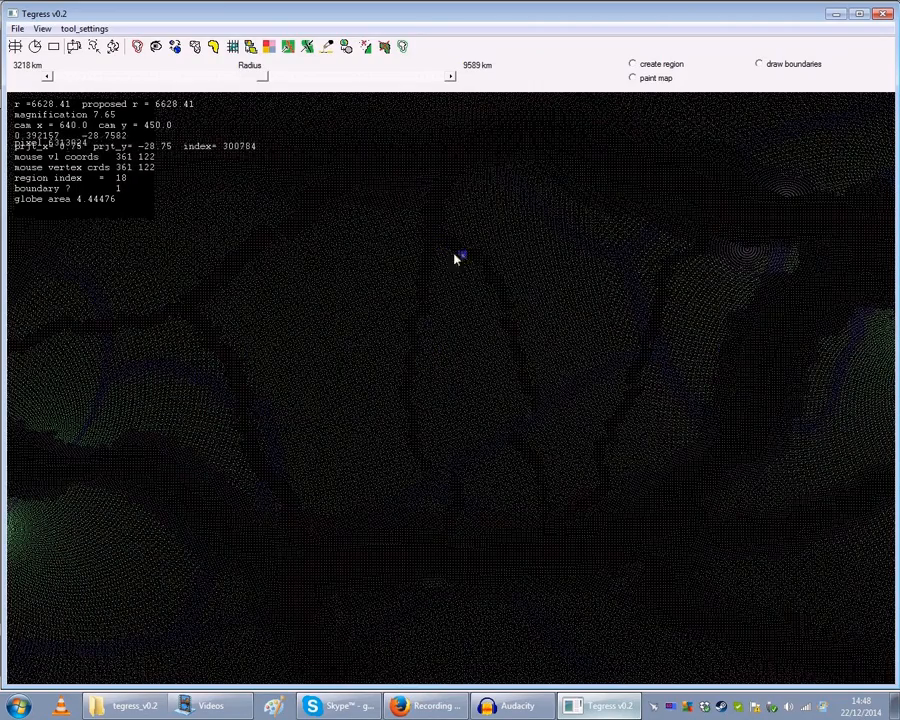
Step: Show the surface map on the spherical globe at about 2.27 magnification and rotate it to inspect the successive crust bands on all sides
click(31, 48)
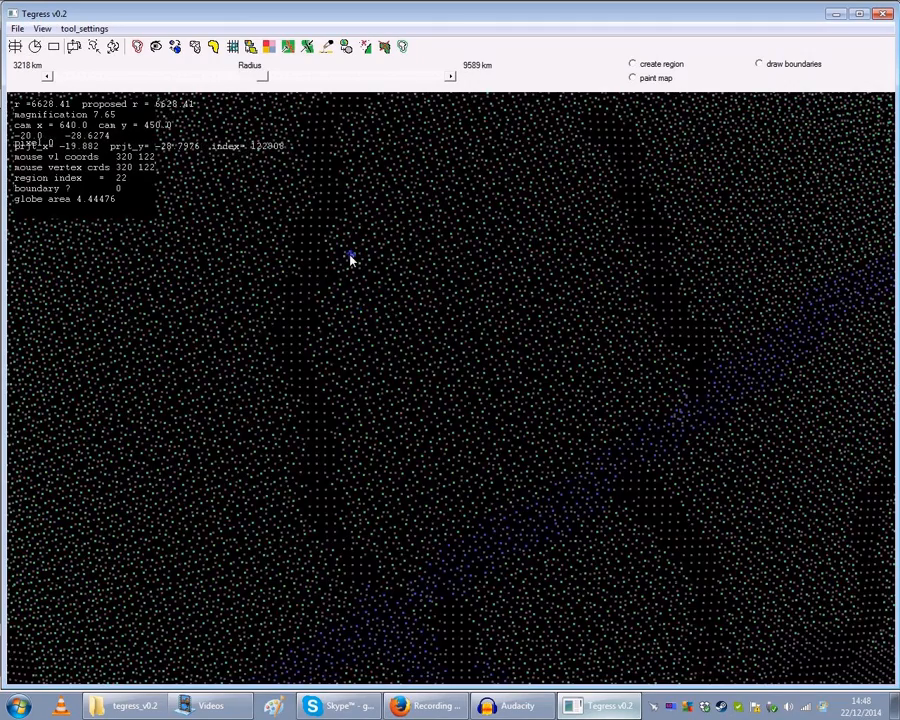
scroll(350, 258, down, 3)
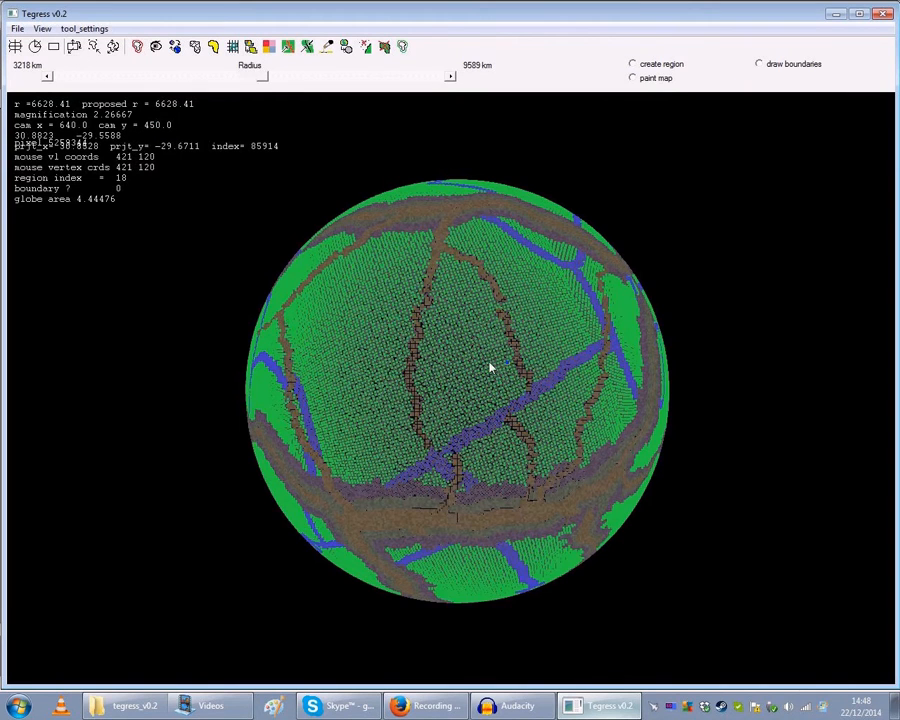
key(Right)
key(Right)
key(Right)
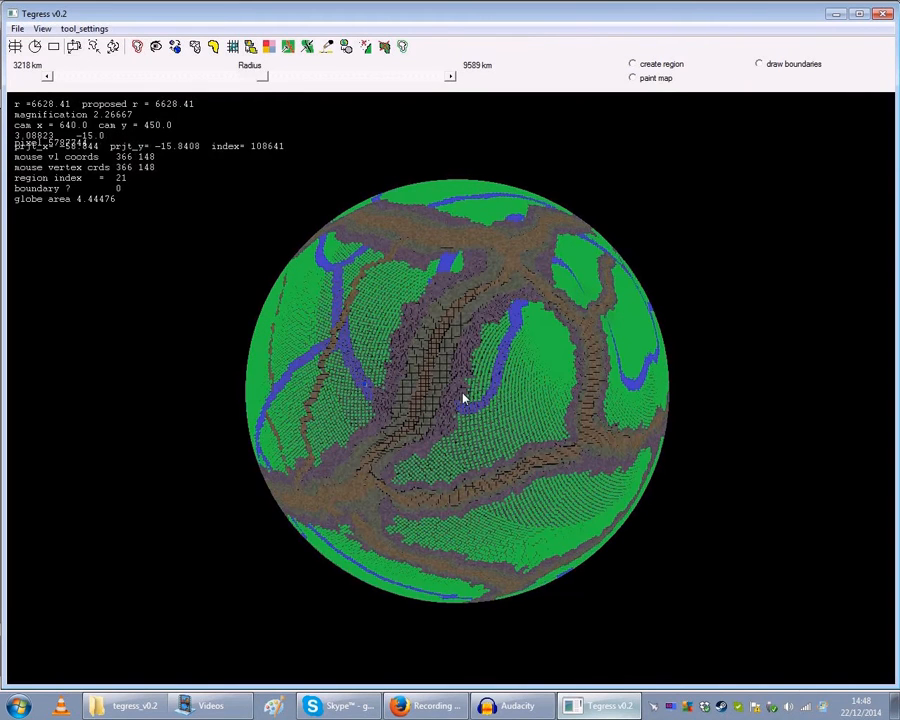
key(Down)
key(Down)
key(Down)
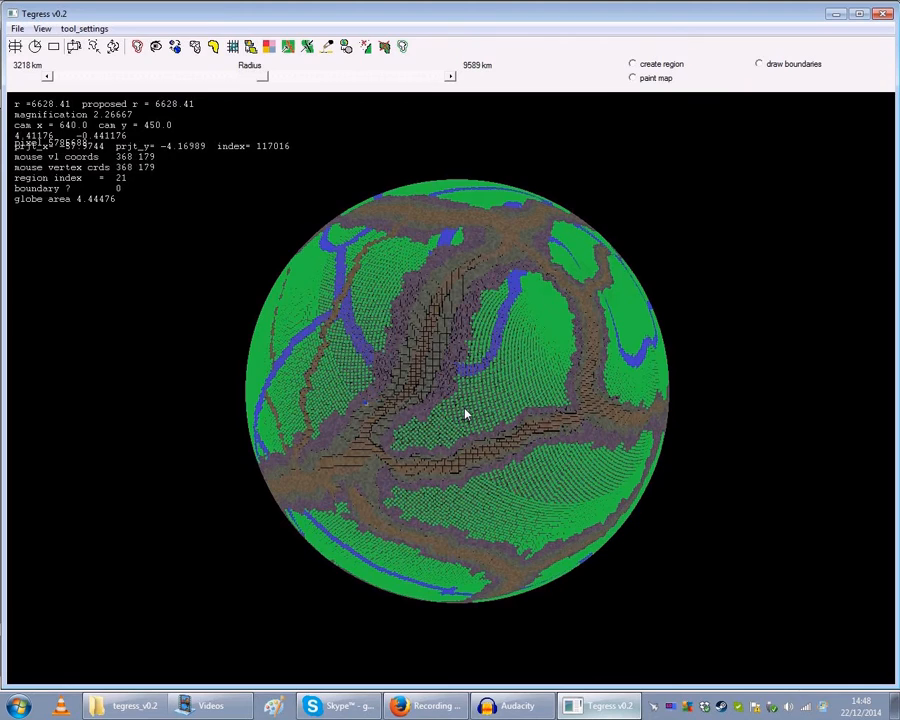
key(Down)
key(Down)
key(Down)
key(Down)
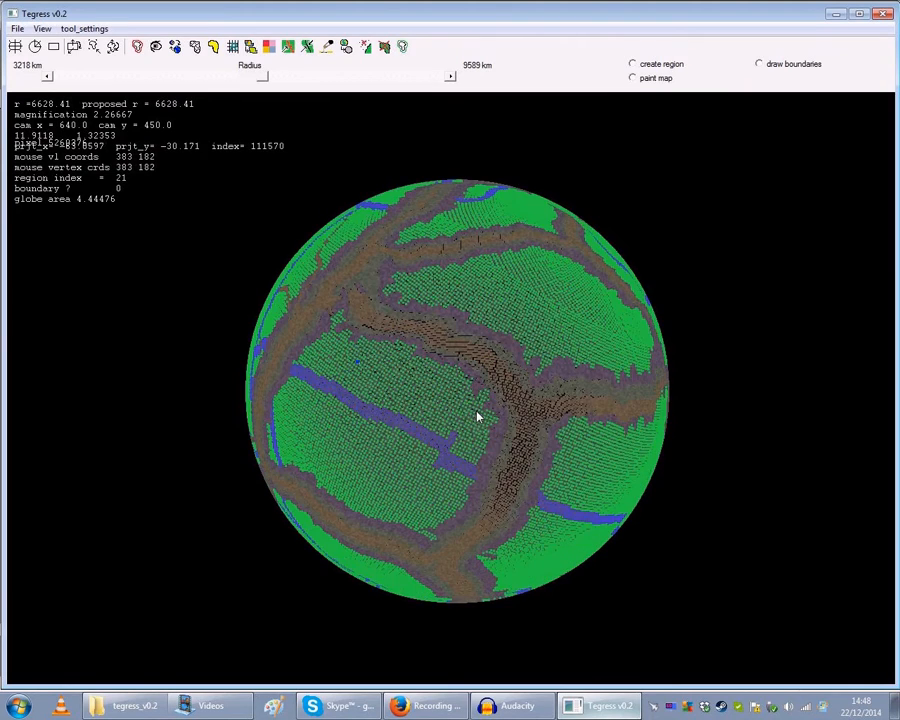
key(Down)
key(Down)
key(Down)
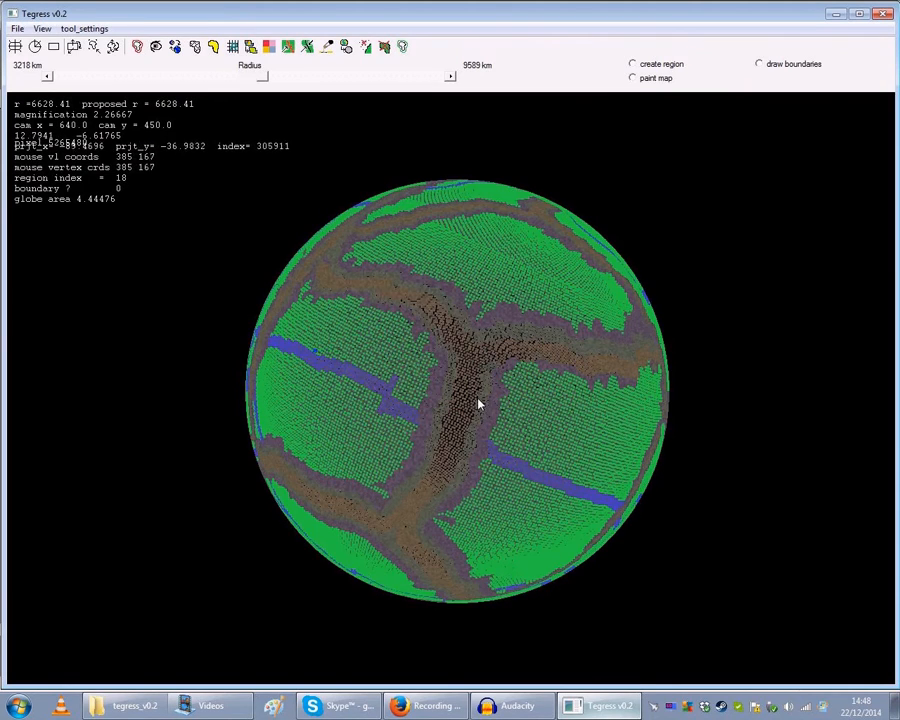
key(Right)
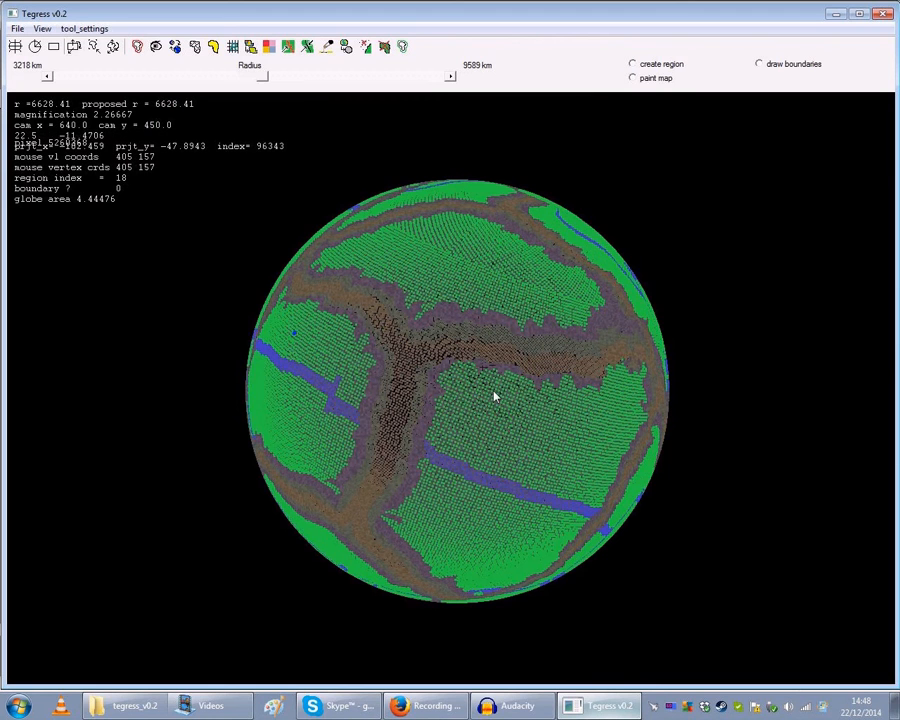
scroll(494, 396, down, 1)
scroll(494, 396, up, 1)
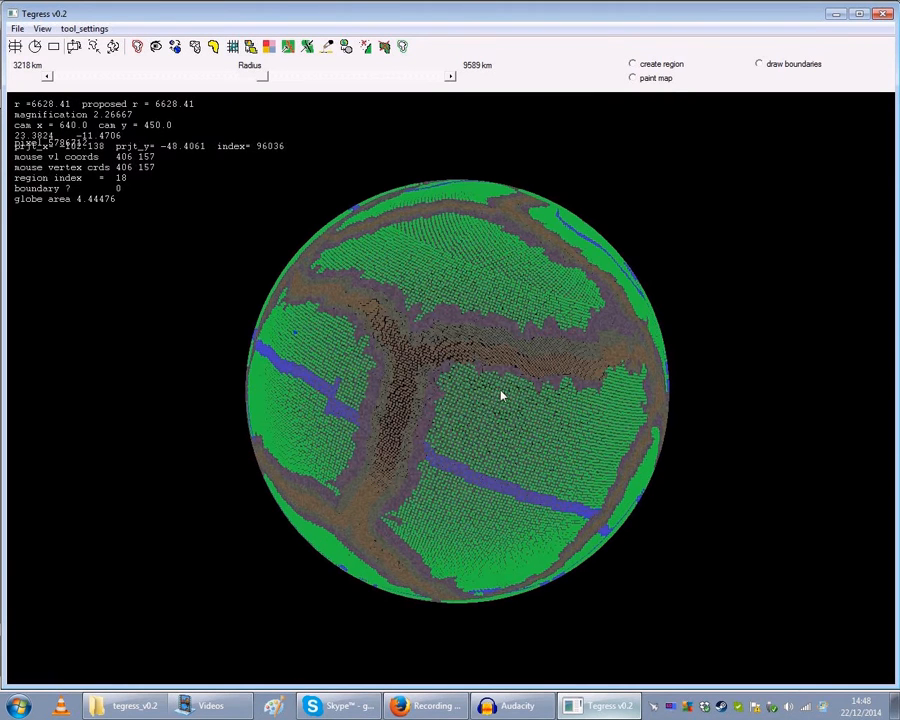
key(Right)
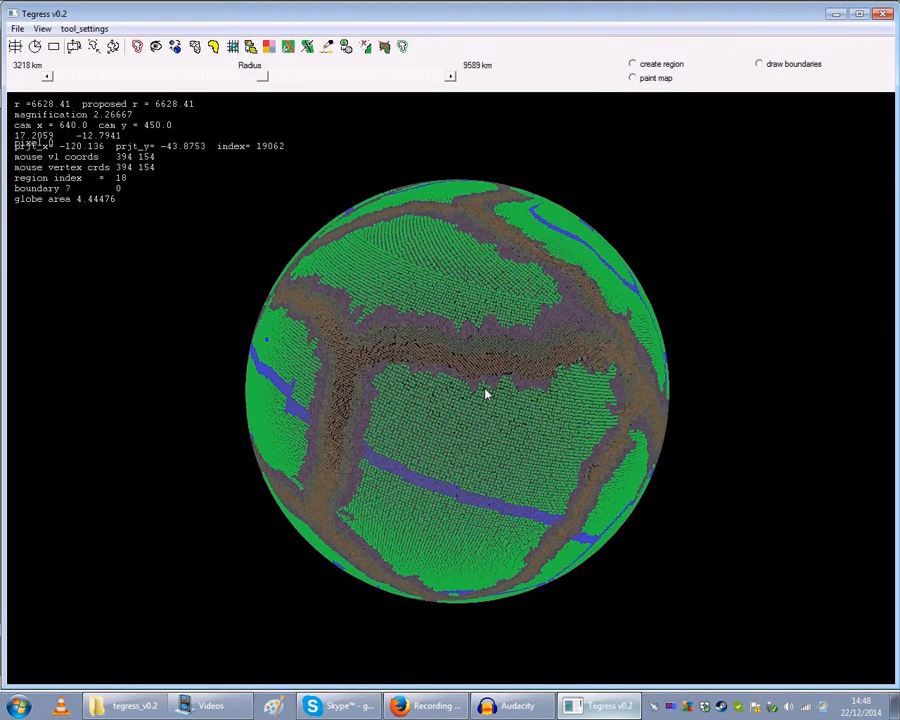
click(488, 390)
click(484, 402)
click(482, 403)
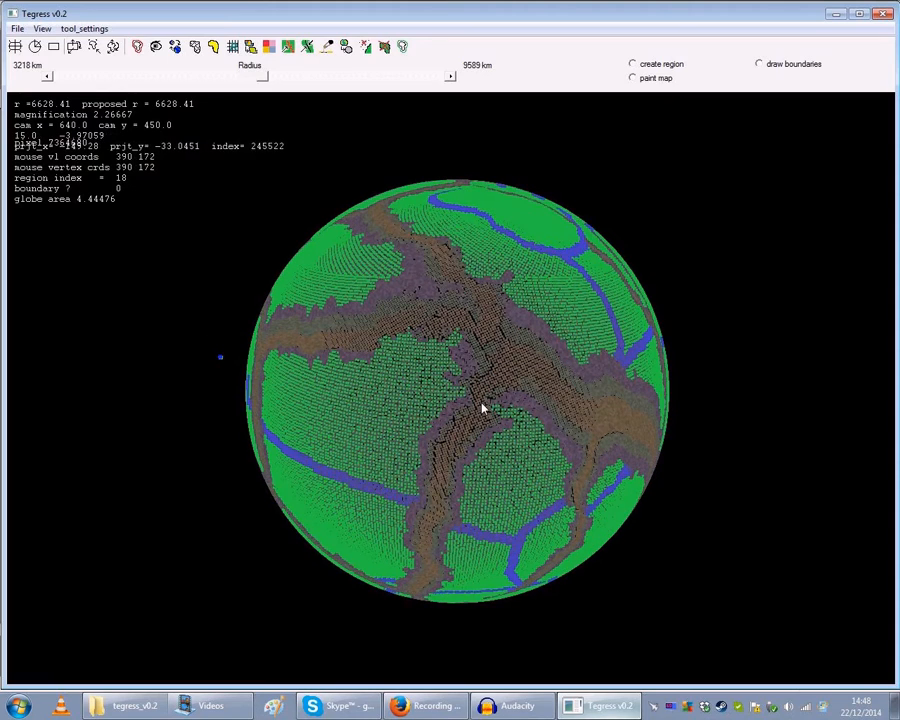
click(456, 374)
click(466, 381)
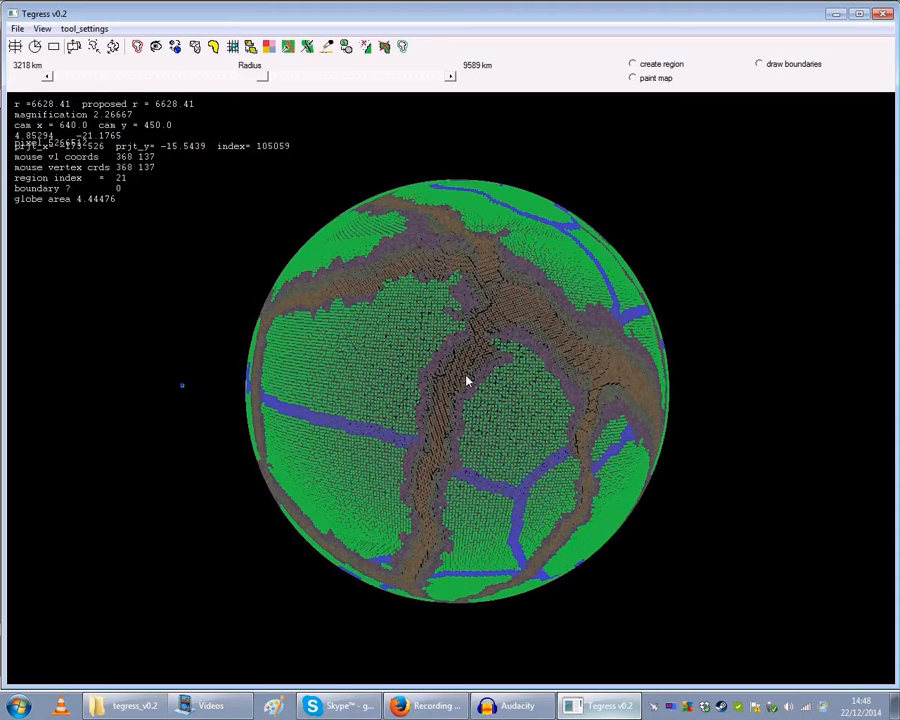
Step: Return the globe to the flat map view and load a plain green map image from the expanding_earth folder
click(462, 380)
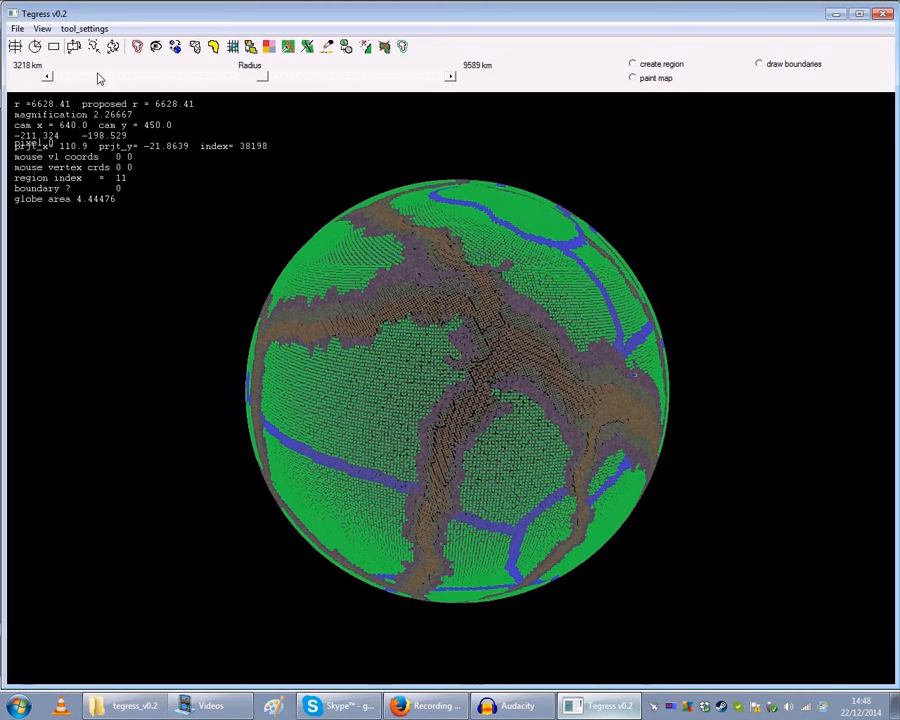
click(55, 47)
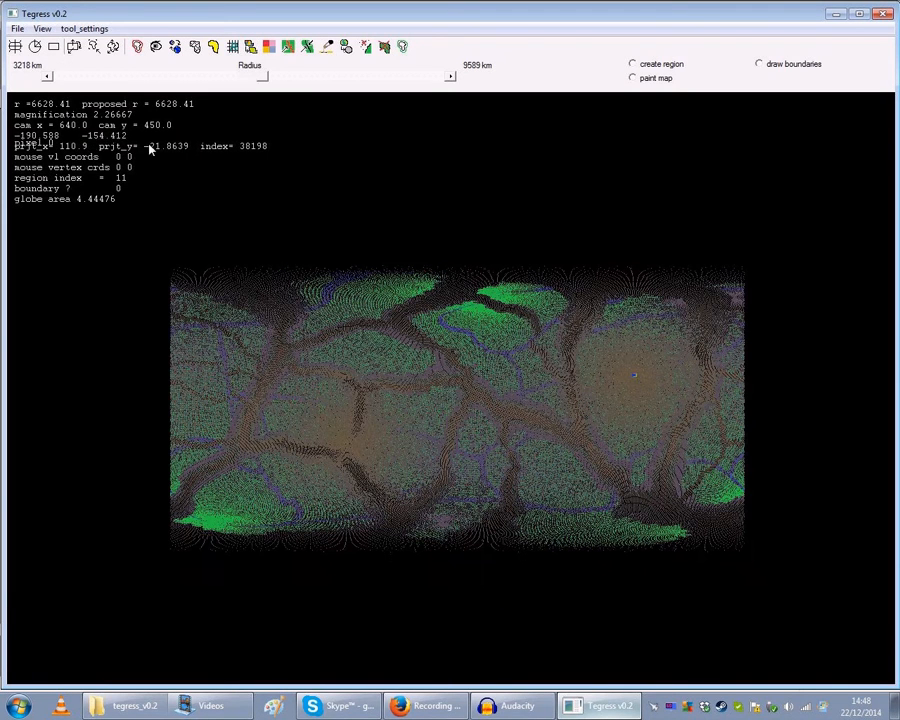
click(16, 29)
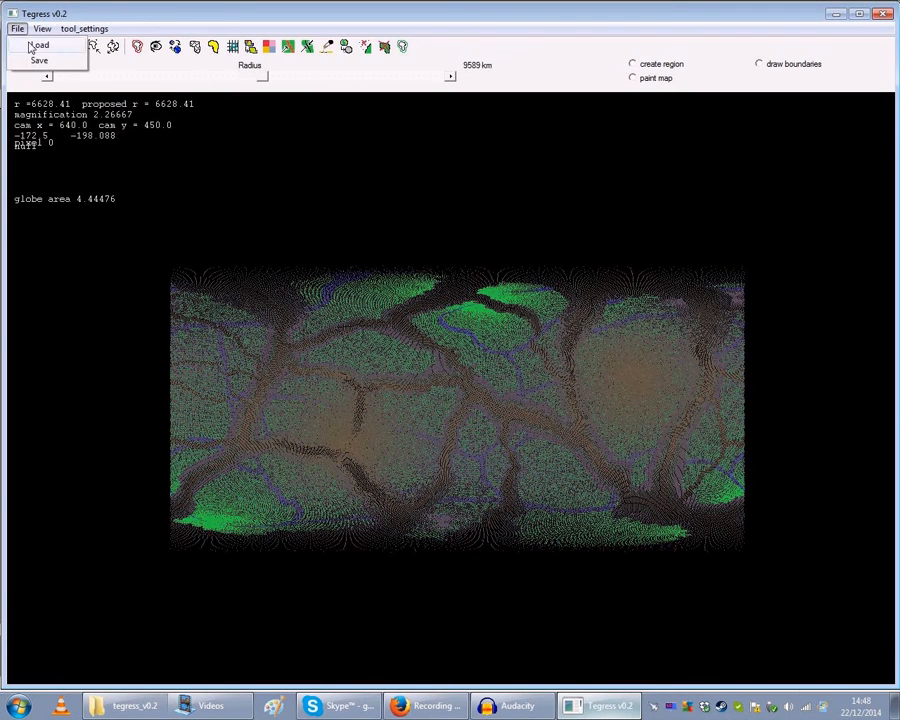
click(273, 203)
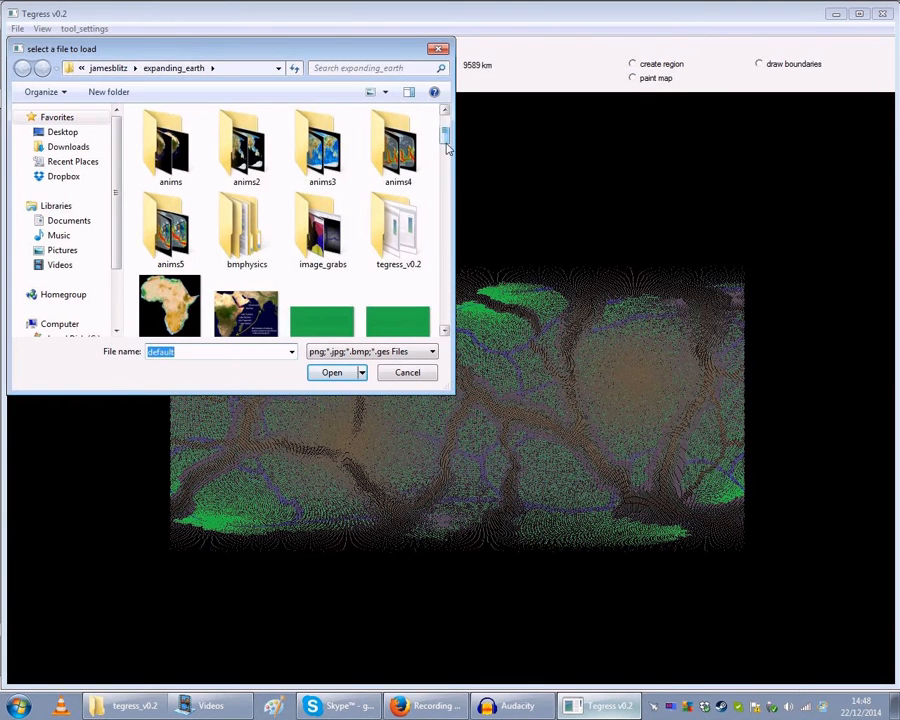
scroll(442, 128, down, 2)
click(322, 195)
click(334, 372)
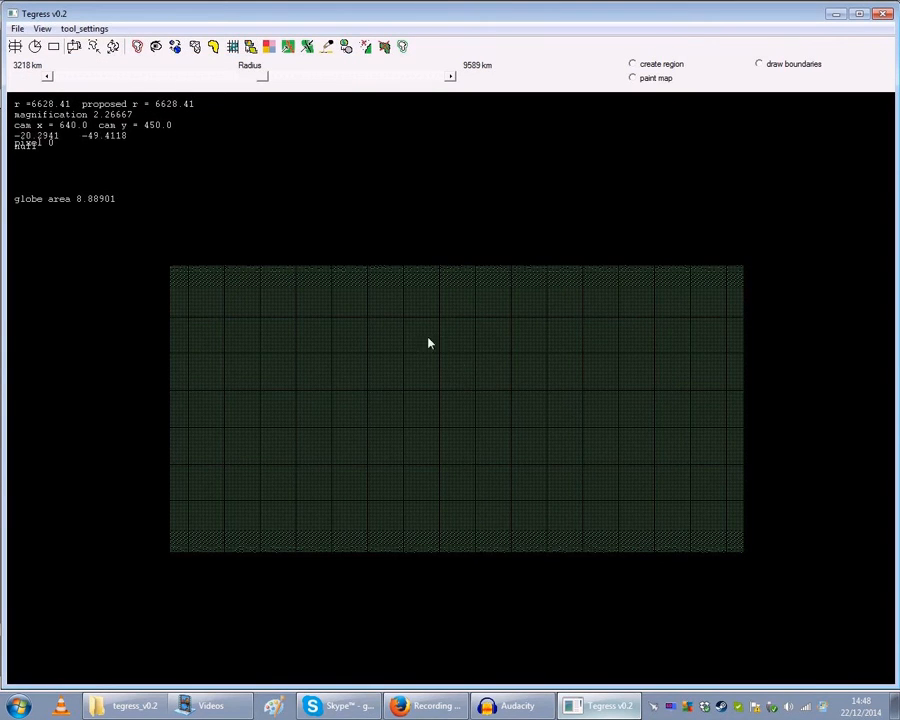
Step: Divide the plain green map into plates and increase the globe's radius to 7529.36 km
click(191, 50)
drag(265, 83, 319, 85)
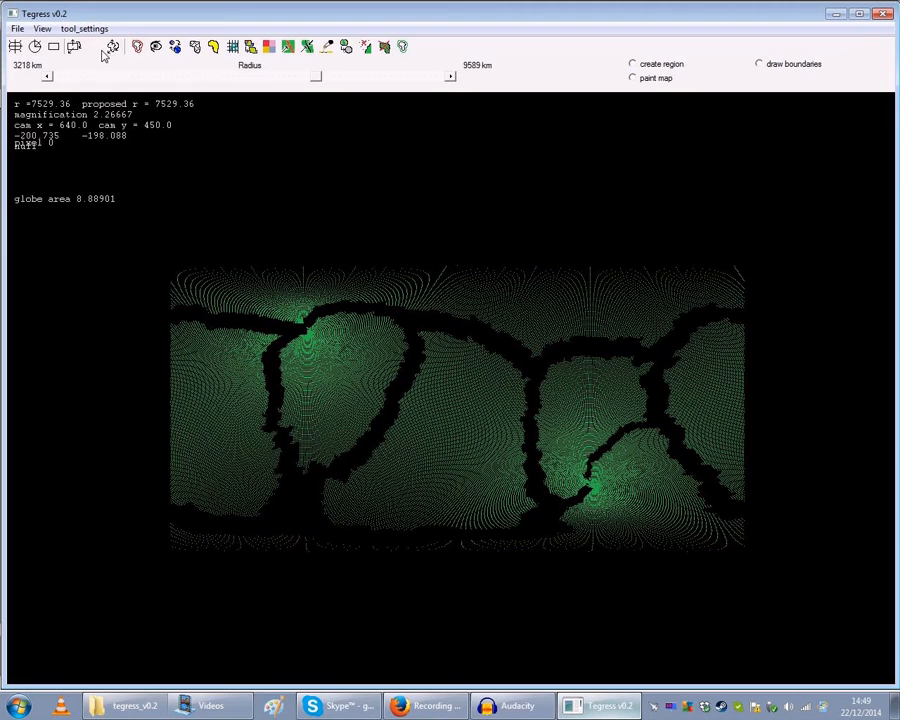
Step: Select the small upper-left plate, bring it to the middle of the map and shift it south towards its neighbouring plate
click(358, 341)
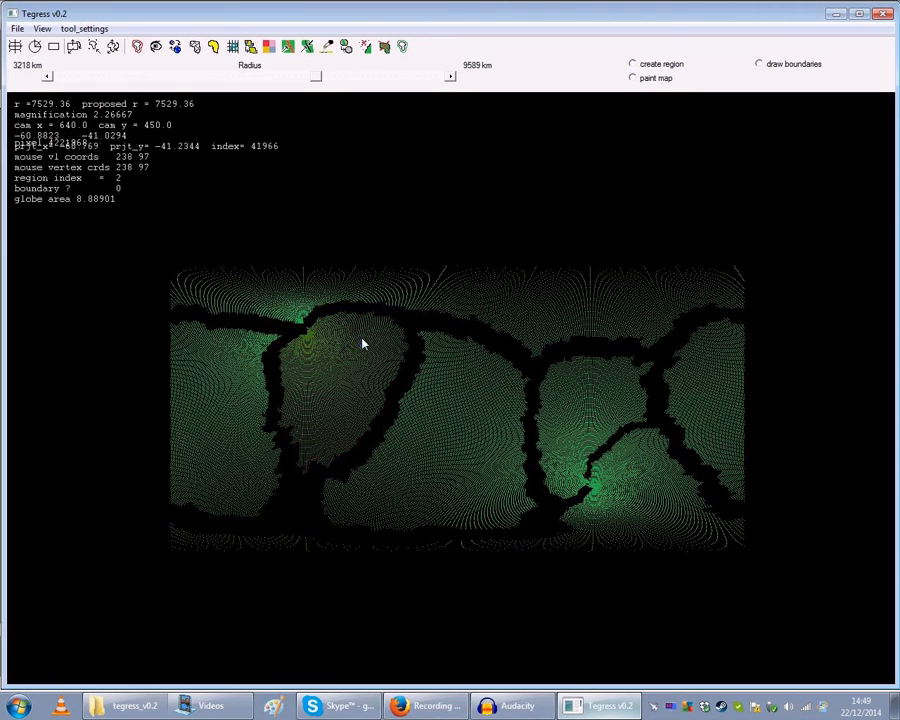
click(115, 52)
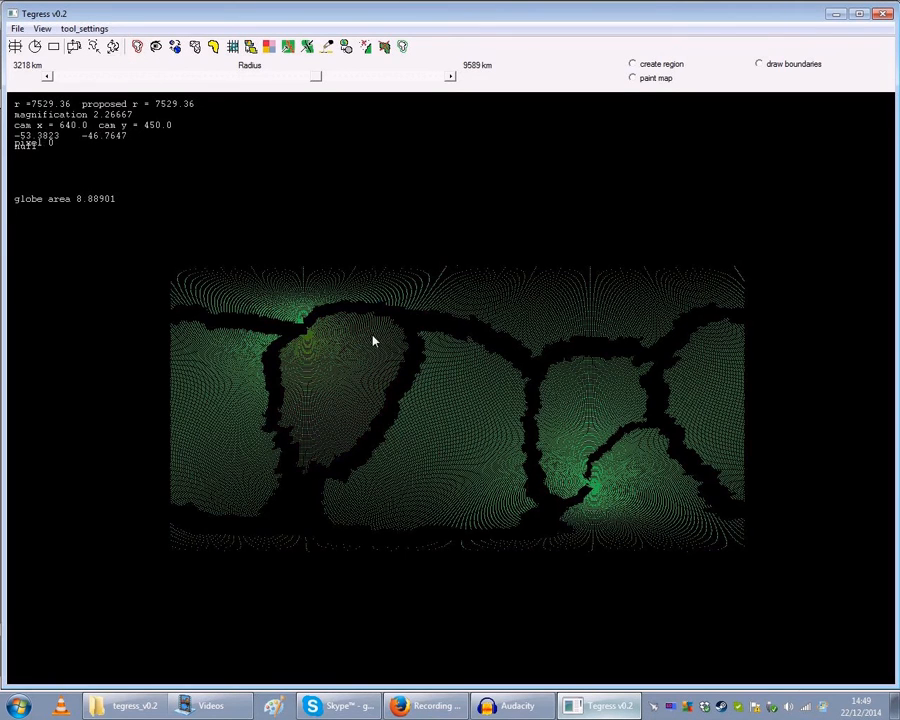
click(382, 368)
mouse_move(348, 368)
mouse_down()
mouse_move(309, 362)
mouse_move(352, 378)
mouse_up()
drag(340, 380, 471, 420)
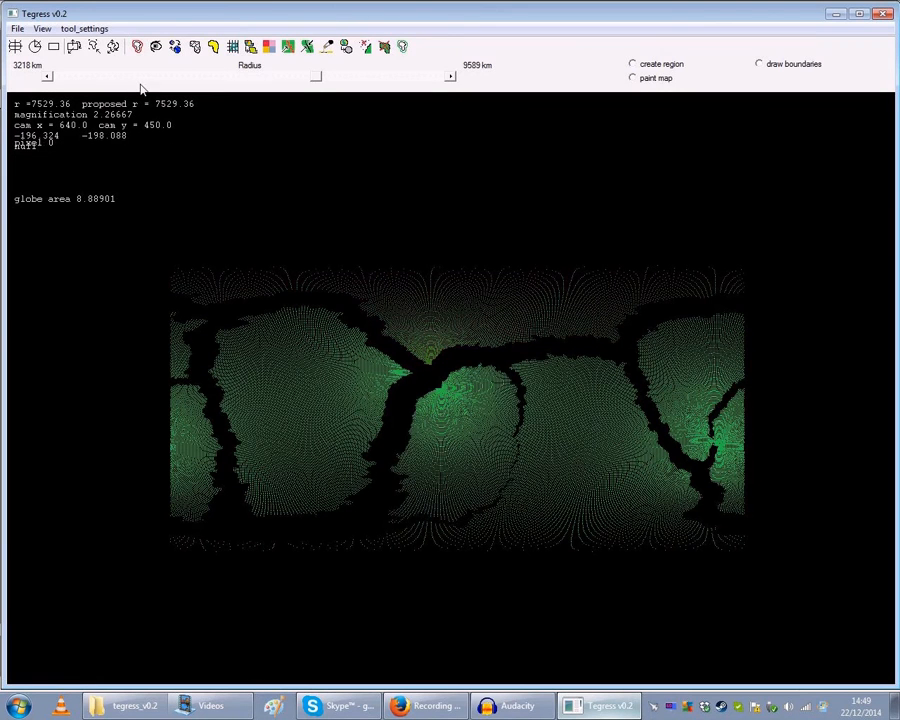
click(113, 46)
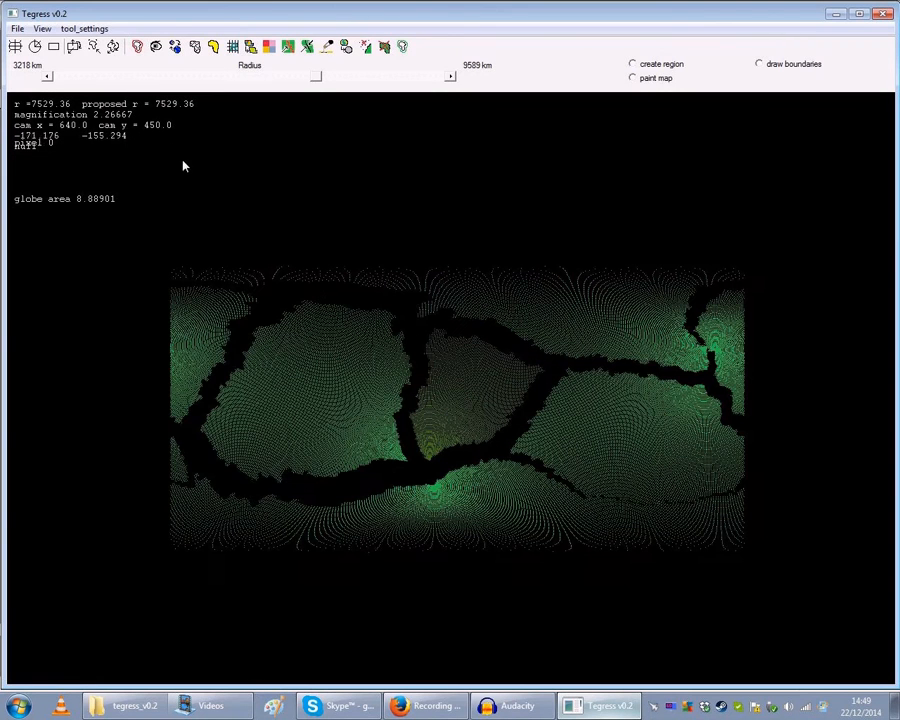
click(76, 47)
click(466, 456)
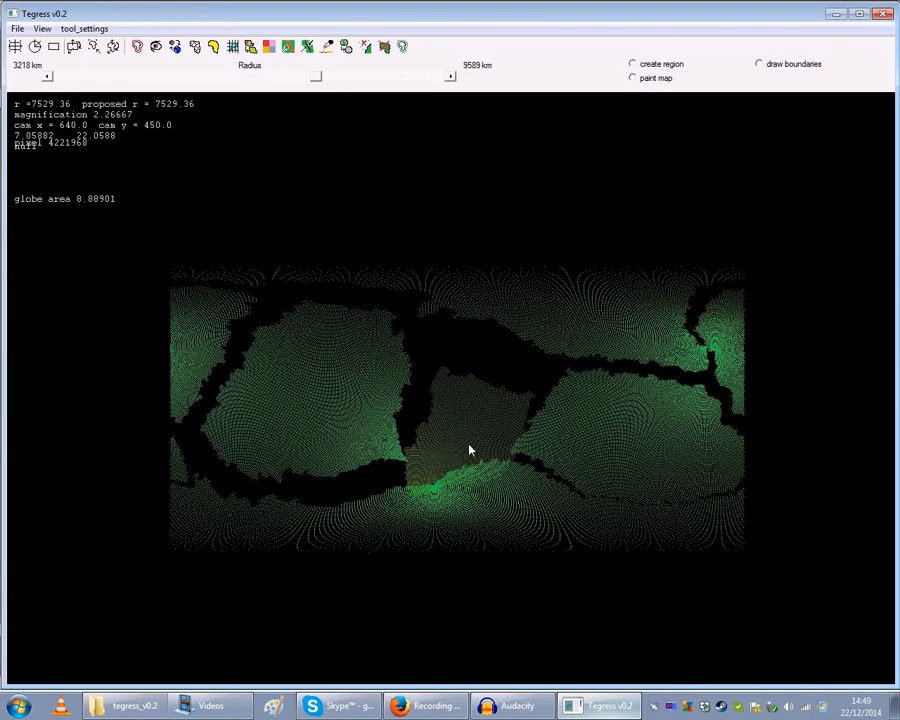
drag(469, 444, 467, 421)
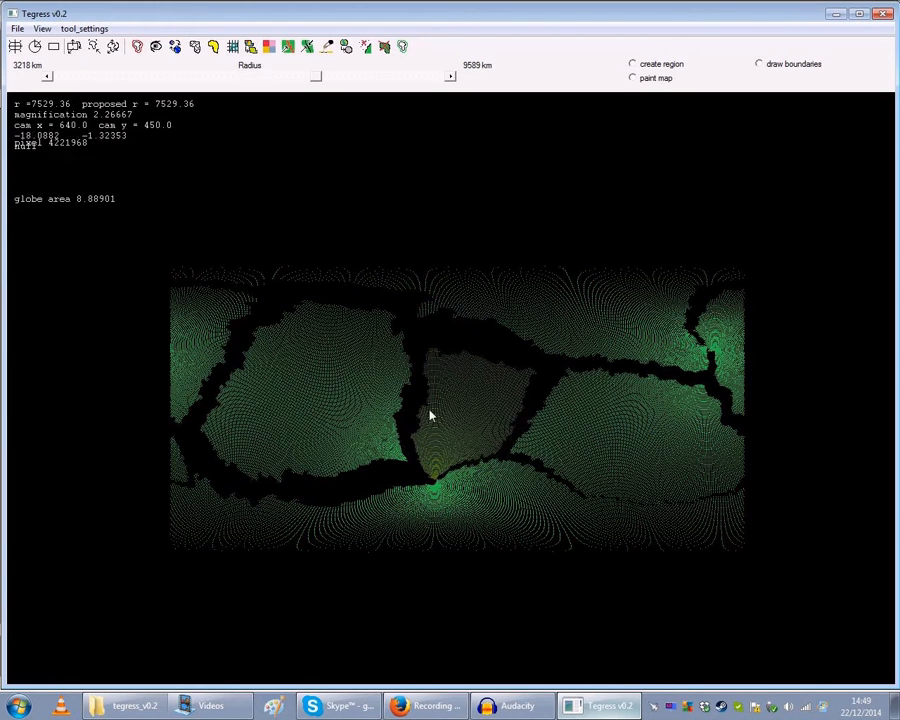
click(466, 432)
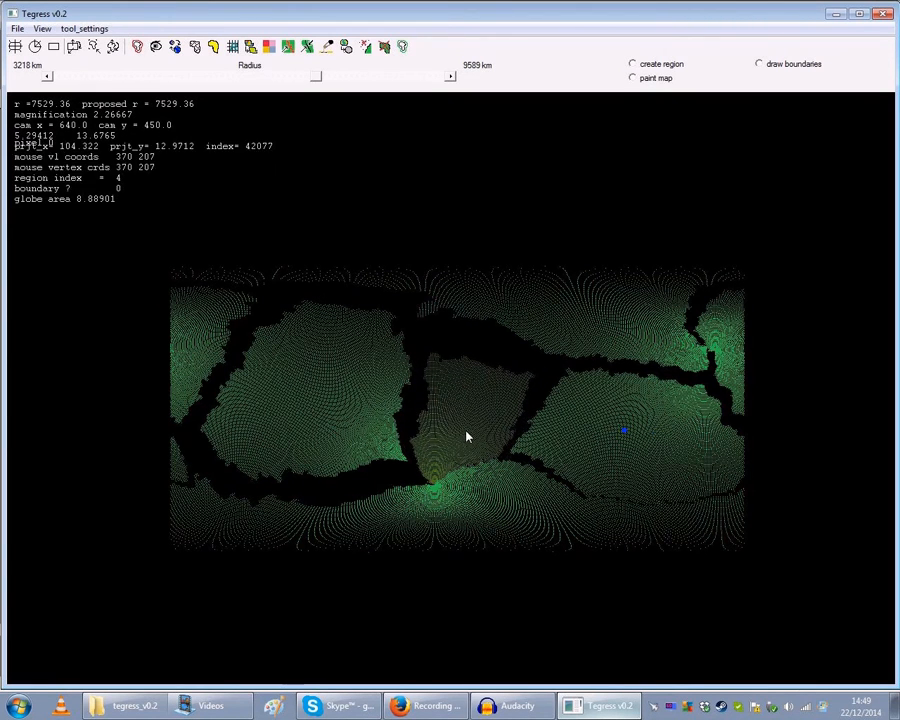
Step: Select the large plate west of the shifted one, centre it and move it south against the southern plate, then deselect it
click(98, 50)
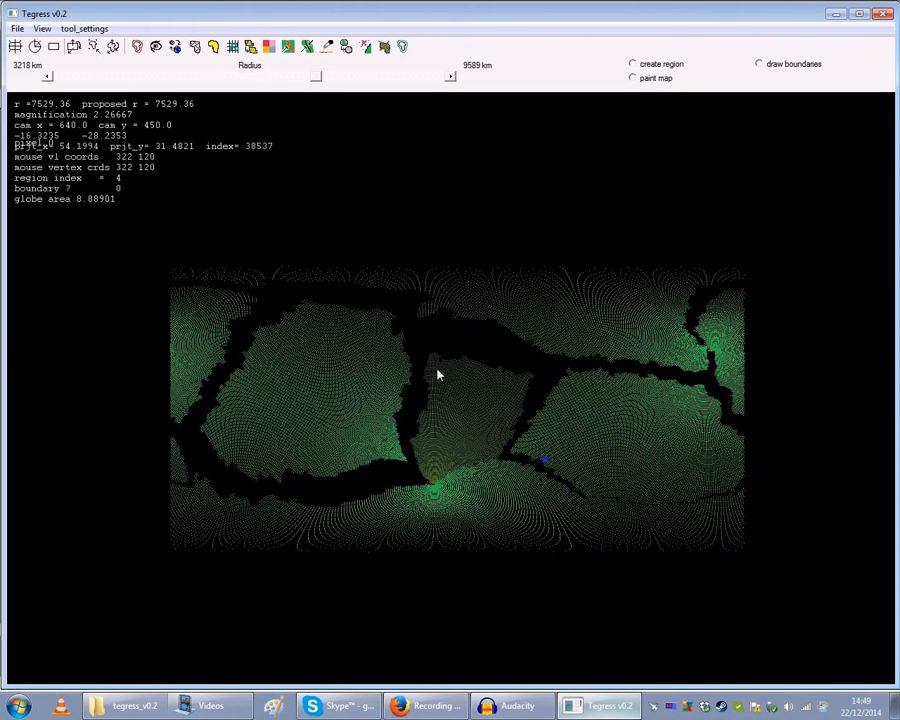
click(468, 398)
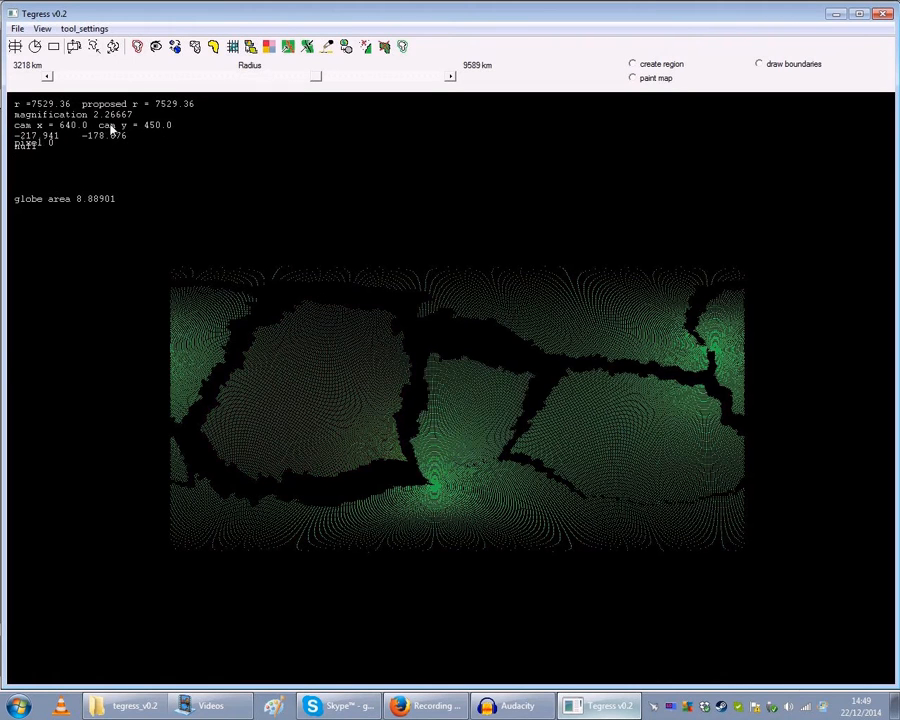
drag(124, 132, 241, 239)
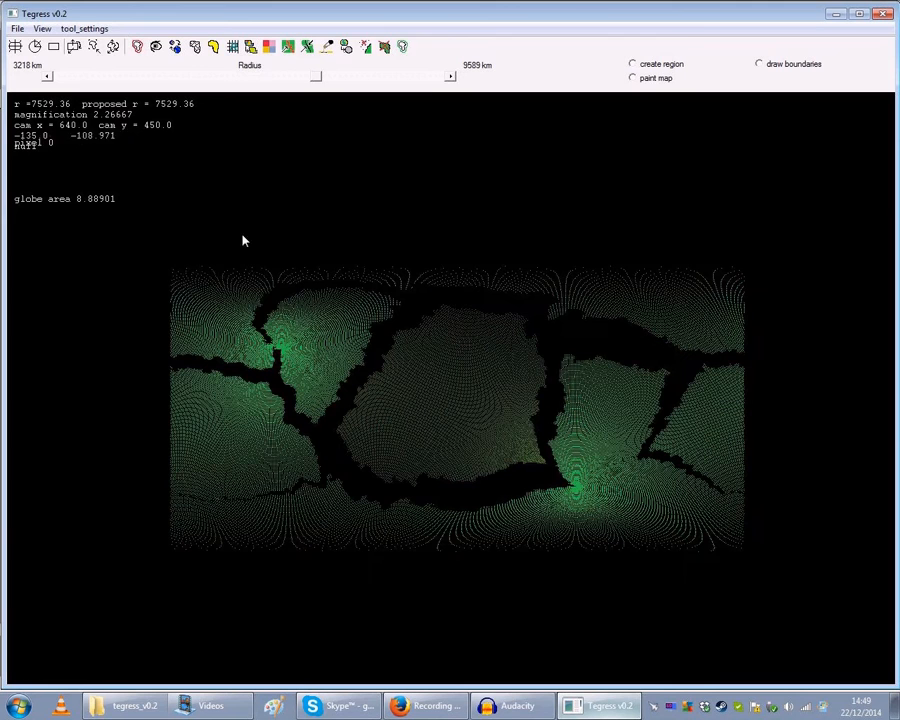
click(119, 50)
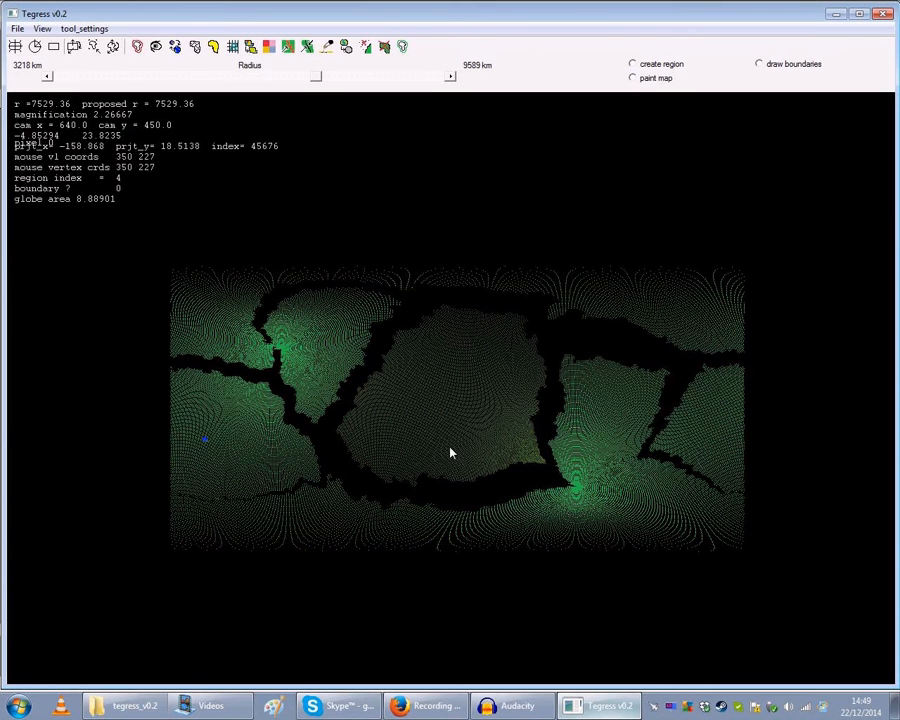
click(458, 457)
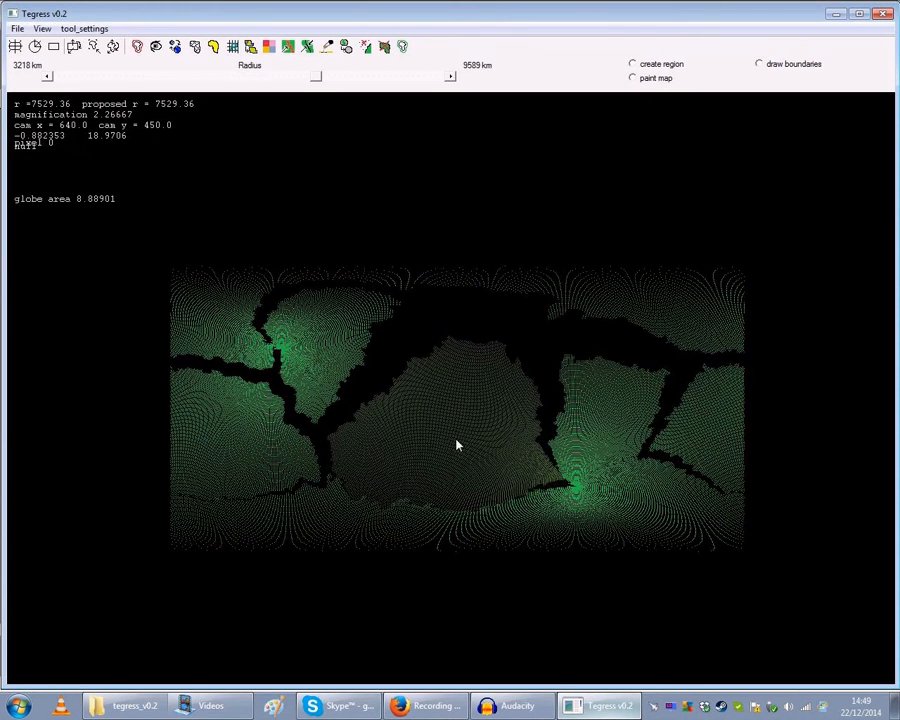
click(93, 49)
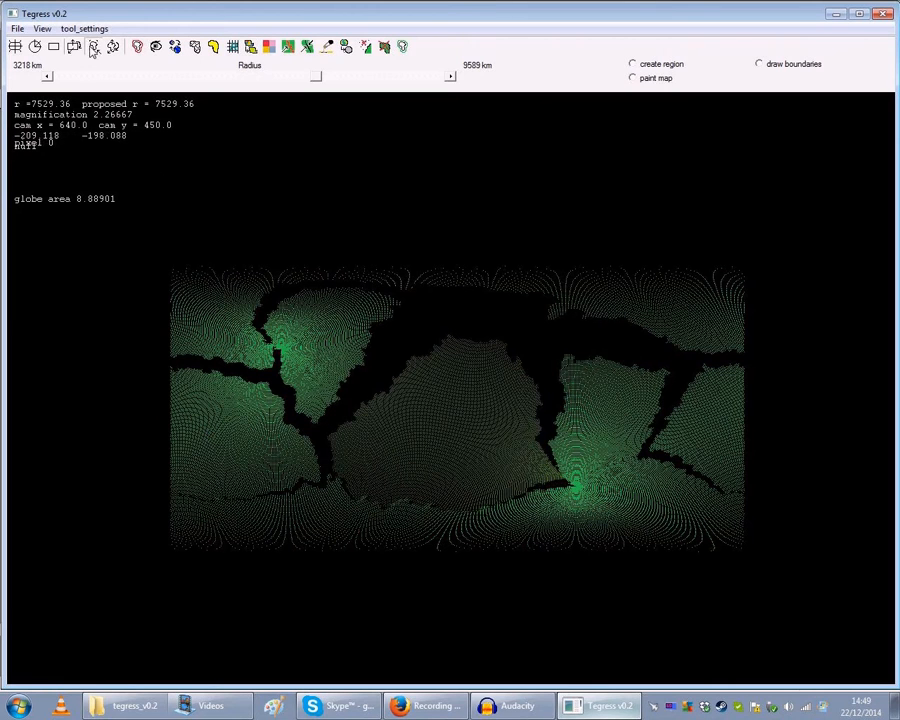
click(418, 412)
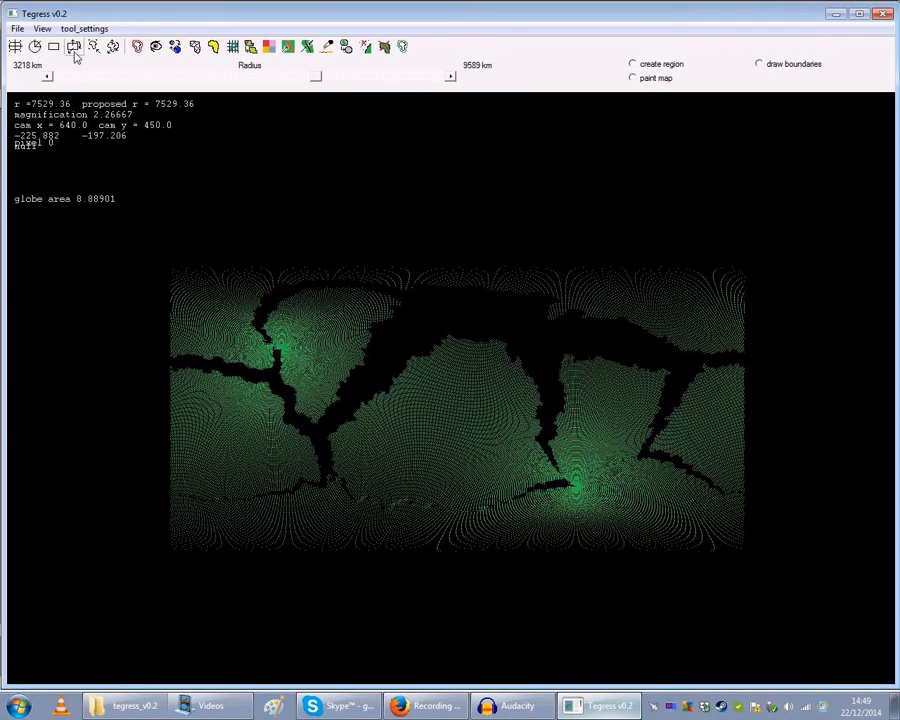
Step: Move the next northern plate south to close its lower gap, deselect it and inspect the remaining gaps on the spherical globe
click(244, 342)
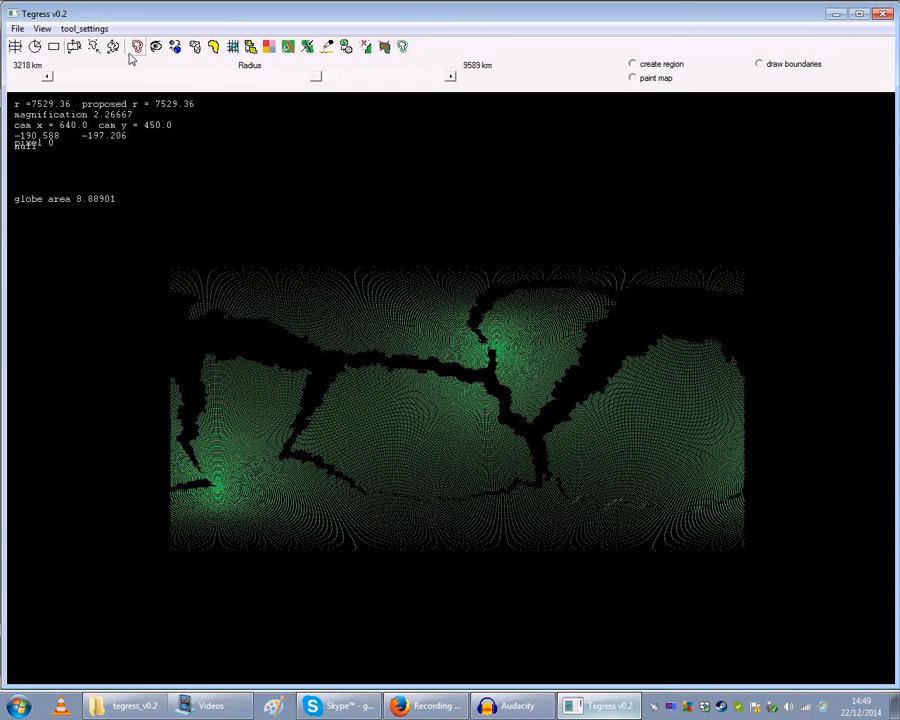
click(376, 321)
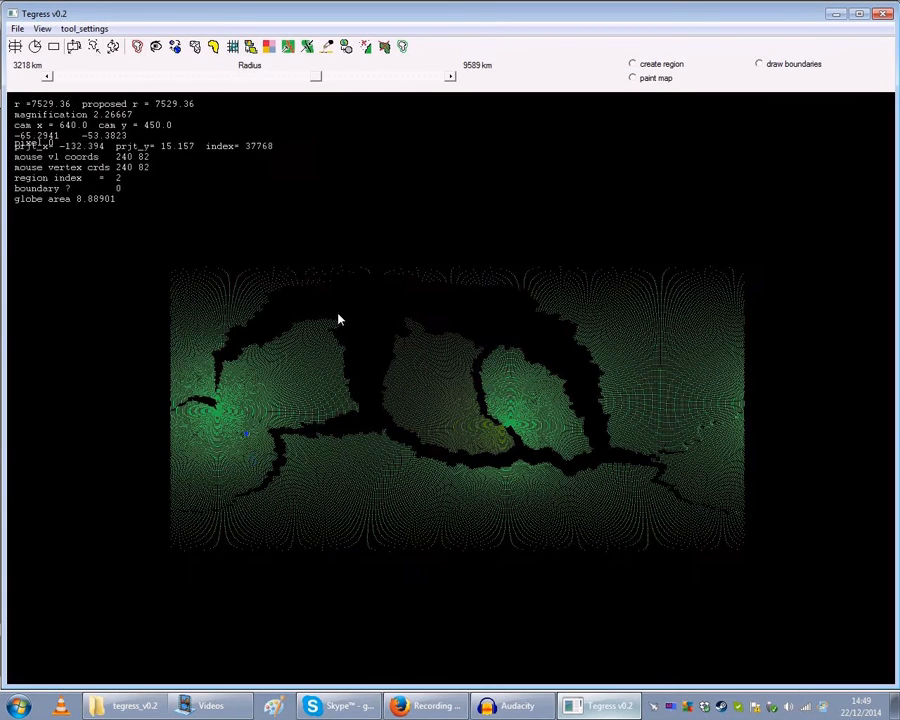
mouse_move(431, 429)
mouse_down()
mouse_move(439, 436)
mouse_move(430, 407)
mouse_up()
click(93, 48)
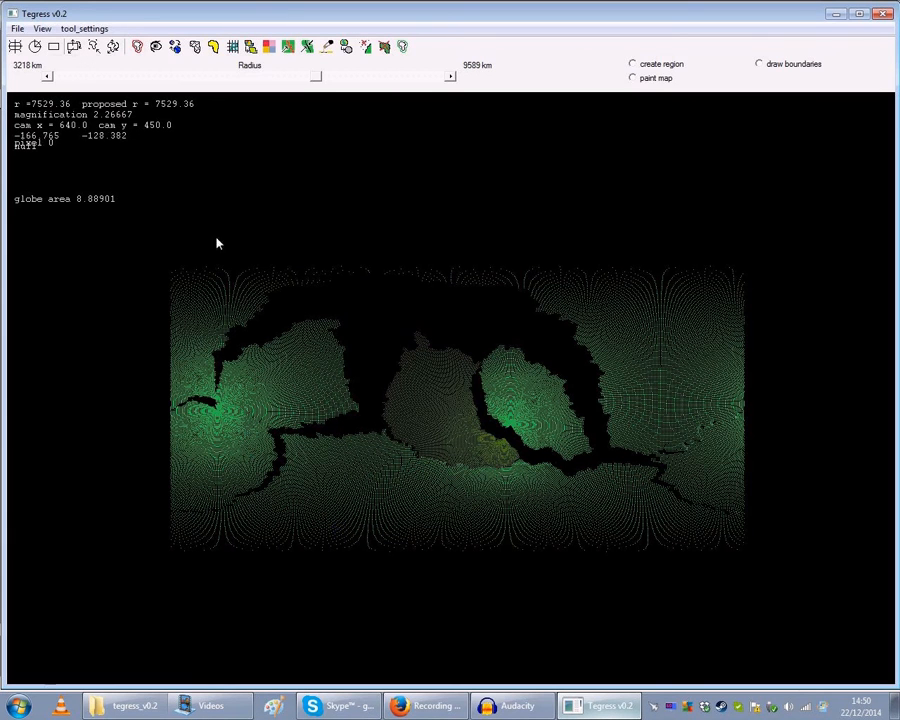
click(416, 420)
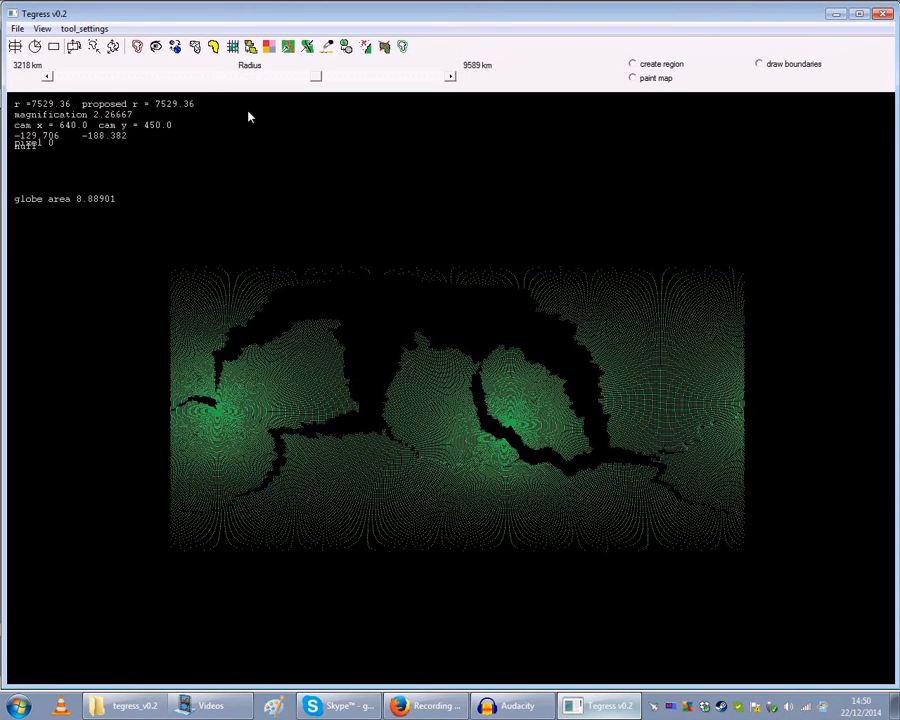
click(40, 49)
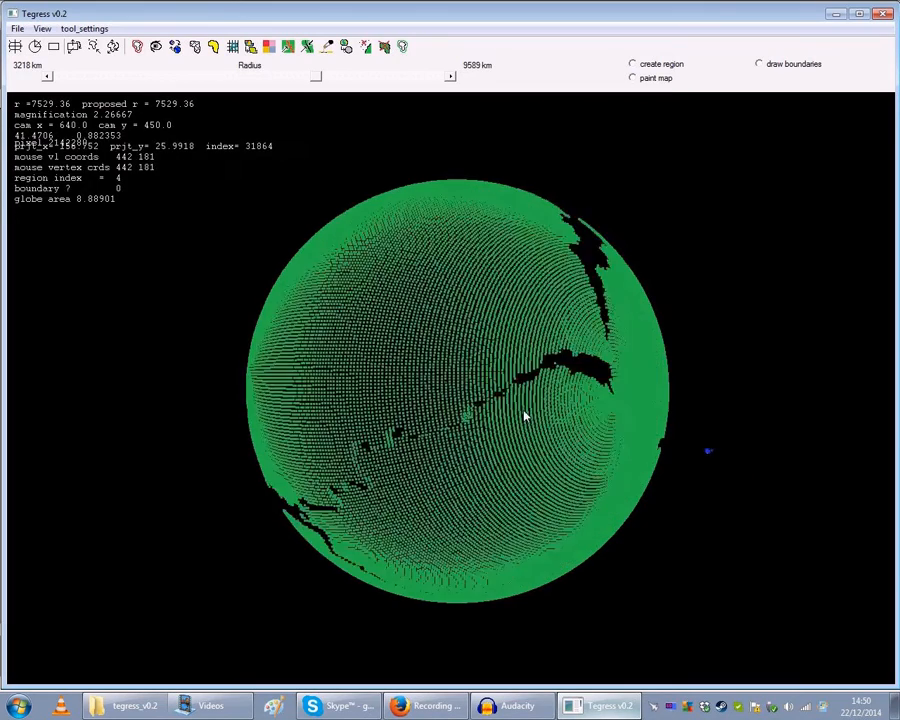
drag(524, 416, 463, 365)
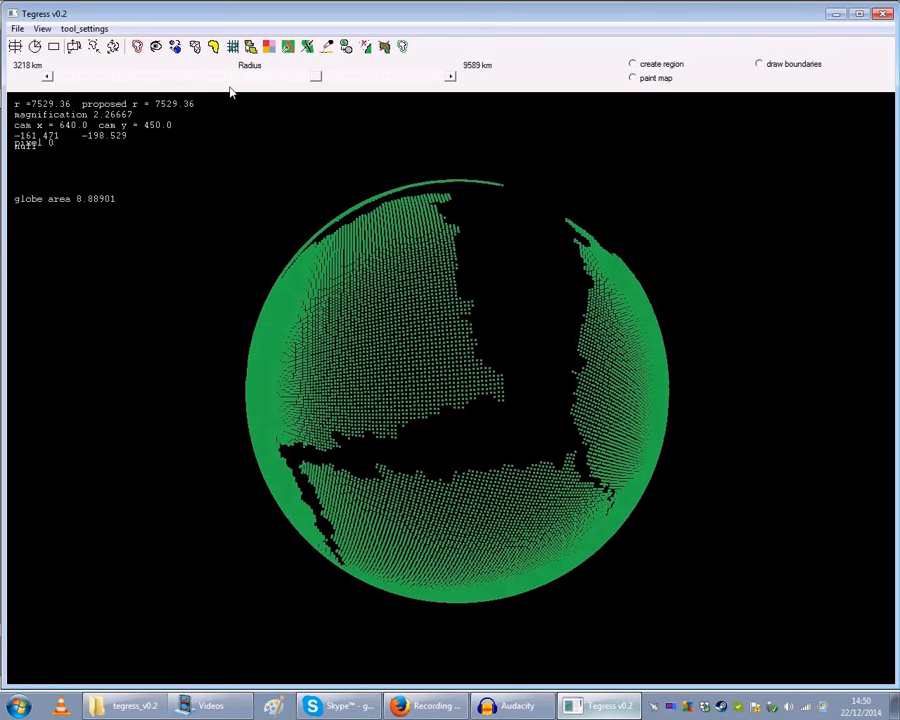
Step: Load the plain green map image again and switch from the globe to the flat map view
click(17, 29)
click(34, 47)
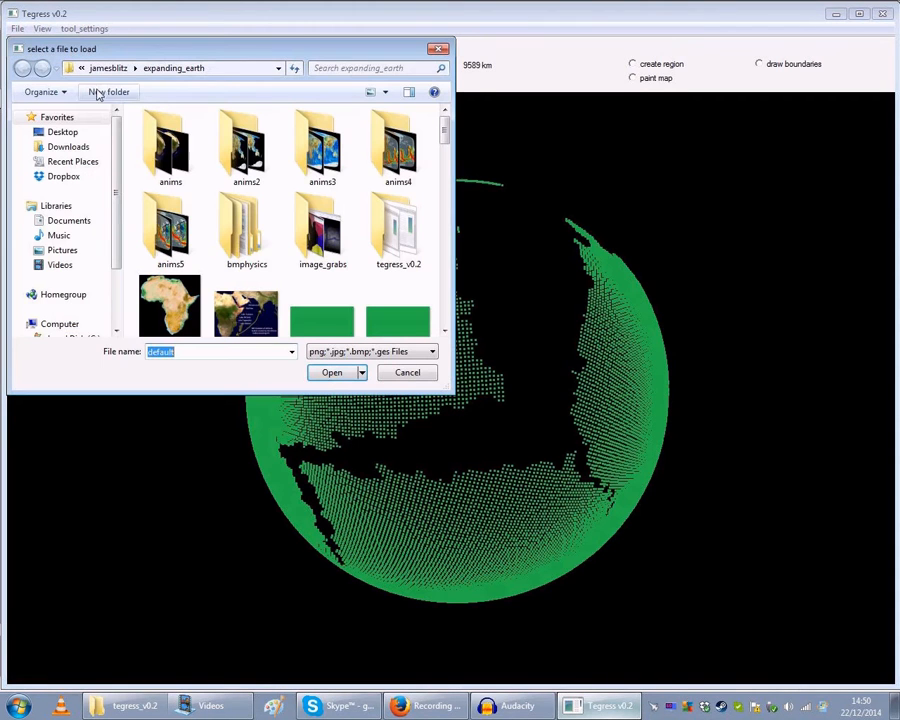
click(336, 322)
click(336, 376)
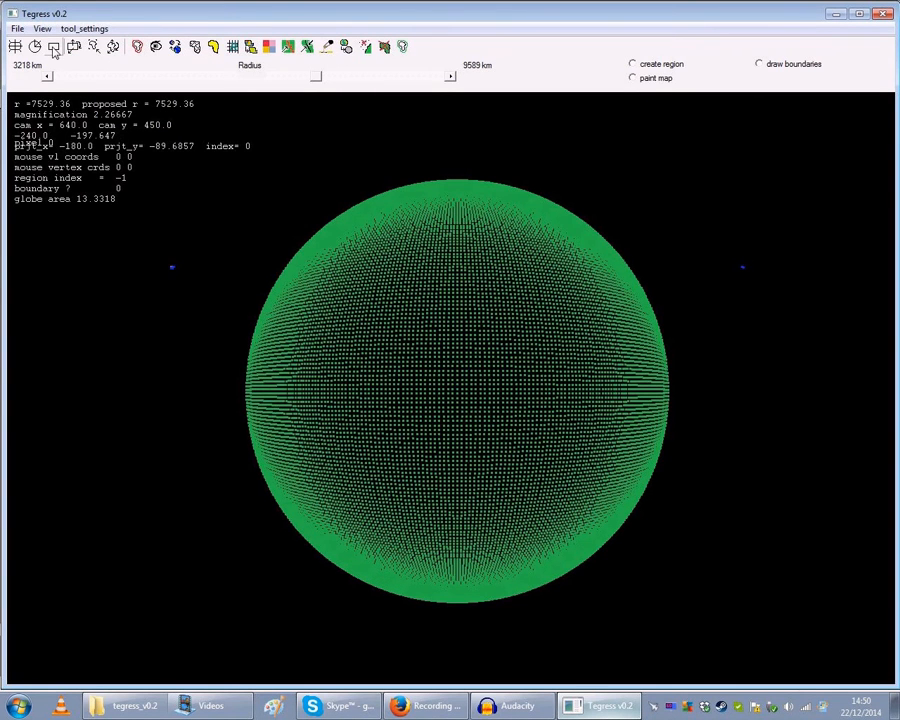
click(54, 47)
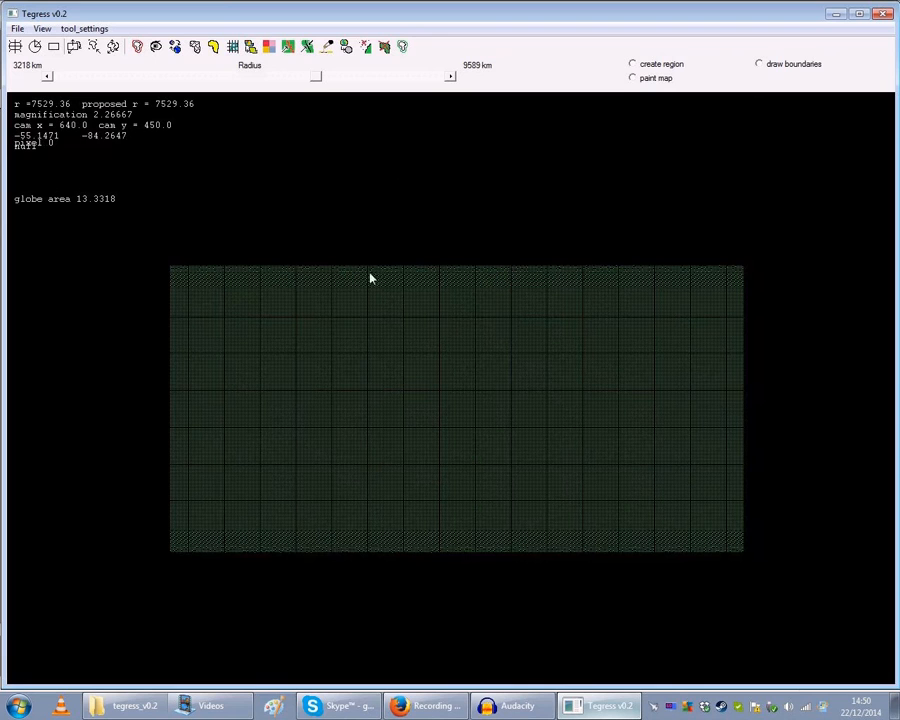
Step: Draw a closed Africa-shaped boundary freehand at the centre of the flat map
click(760, 64)
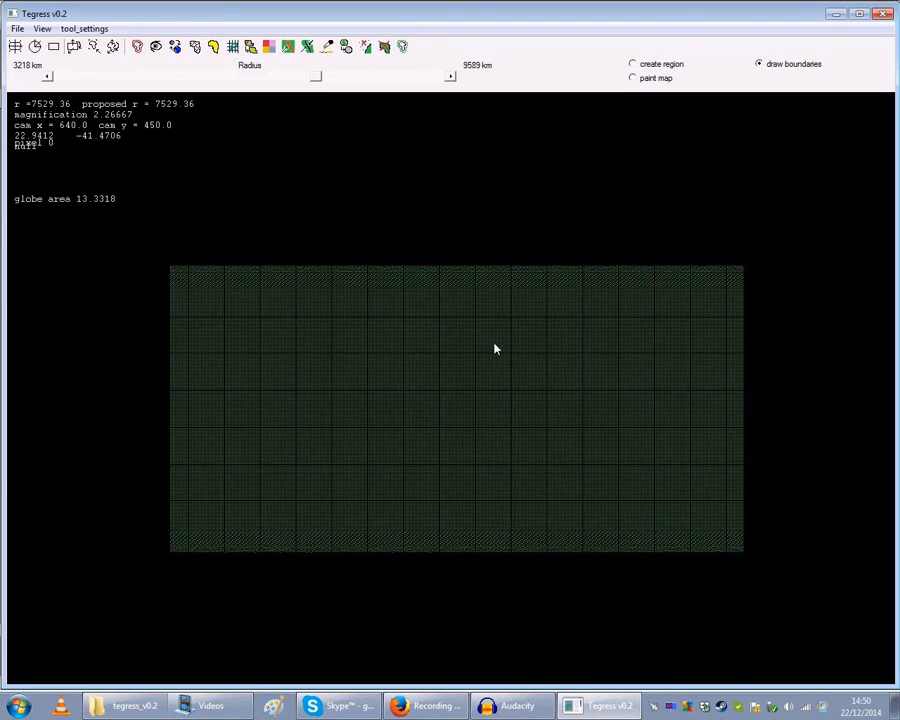
drag(455, 343, 417, 343)
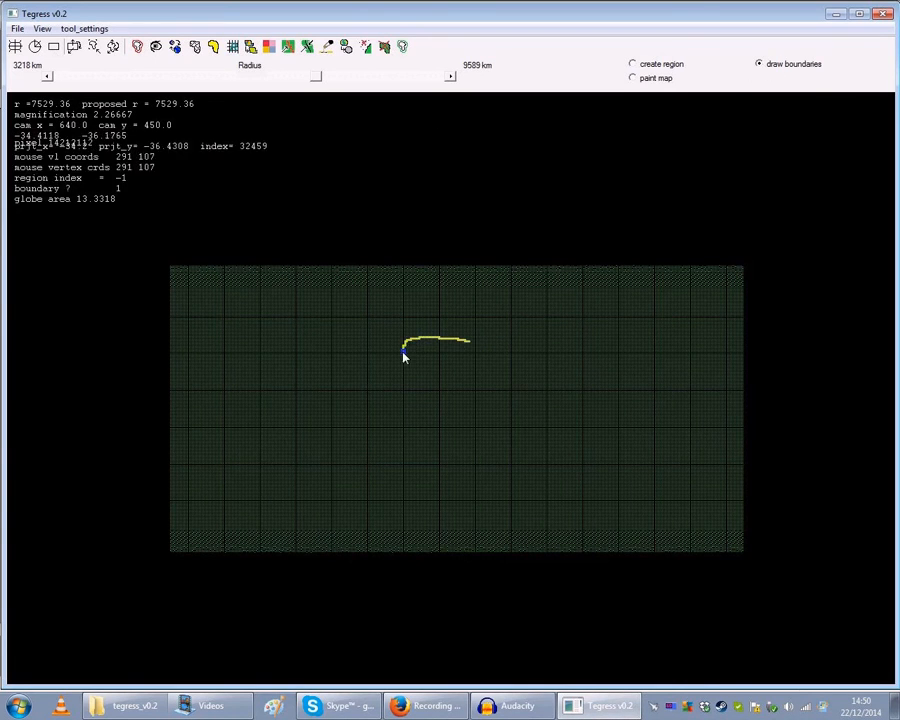
mouse_move(400, 392)
mouse_down()
mouse_move(462, 418)
mouse_move(472, 451)
mouse_move(499, 471)
mouse_move(555, 369)
mouse_move(506, 341)
mouse_move(470, 341)
mouse_up()
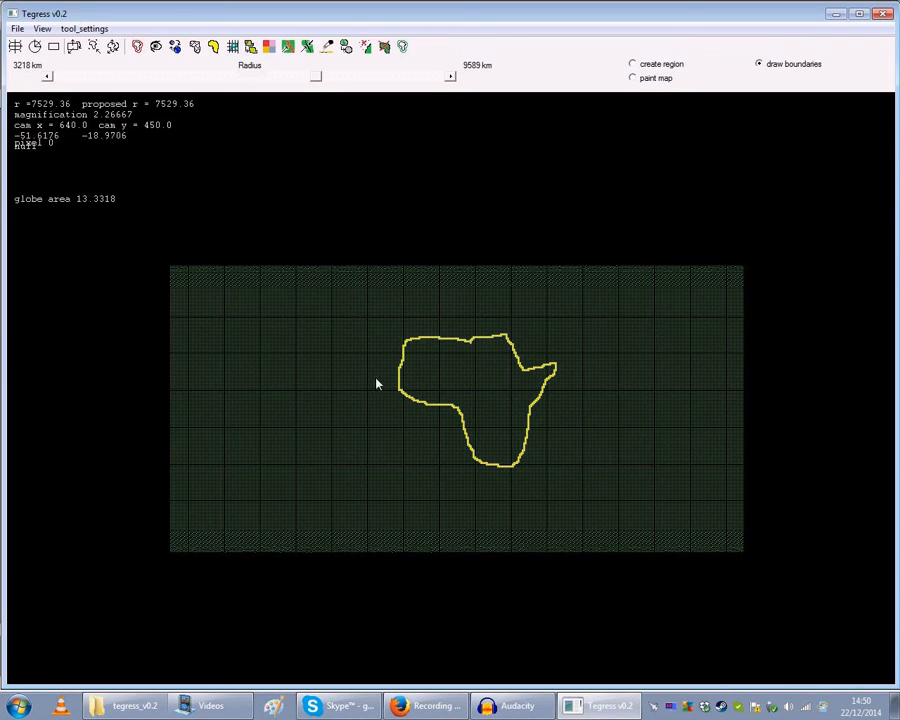
Step: Draw a second boundary adjoining the southwest side of the Africa outline, create the regions and display the map as Regions
mouse_move(376, 384)
mouse_down()
mouse_move(358, 390)
mouse_move(344, 428)
mouse_move(355, 470)
mouse_move(400, 476)
mouse_move(468, 508)
mouse_move(497, 488)
mouse_move(508, 464)
mouse_up()
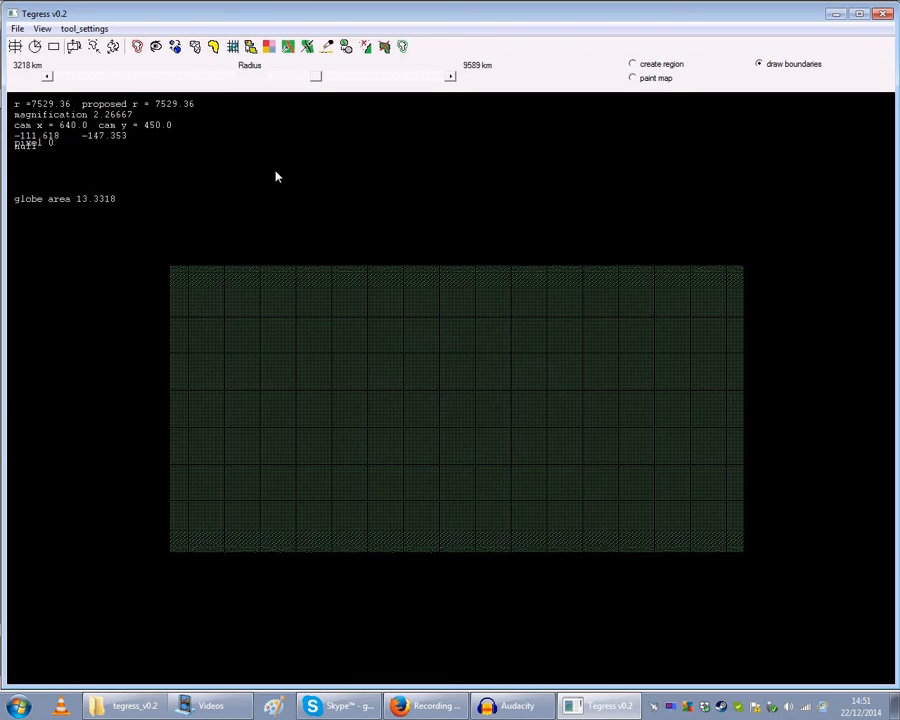
click(42, 30)
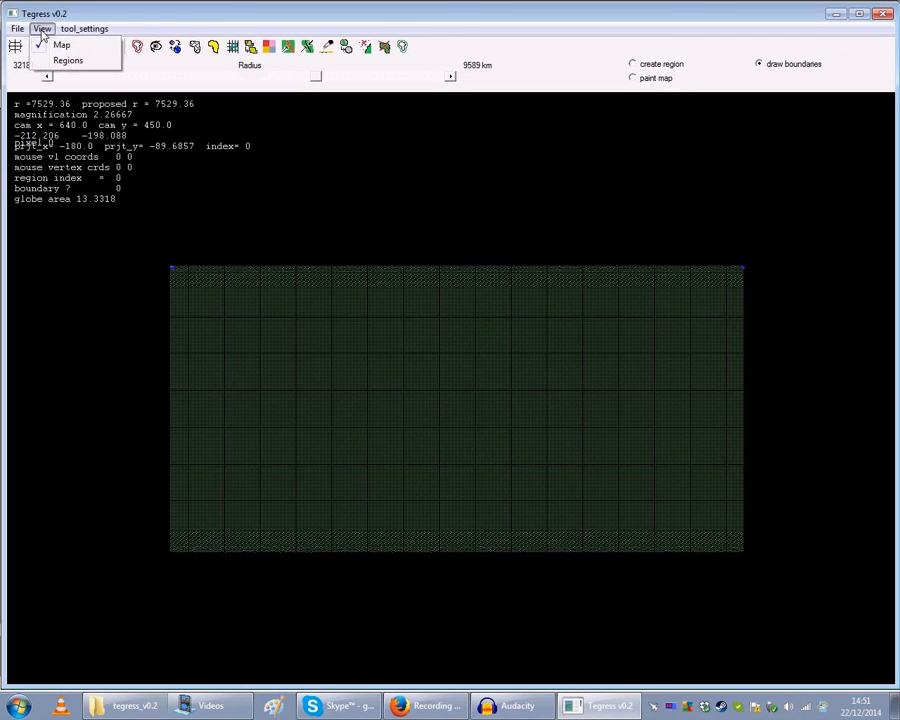
click(72, 63)
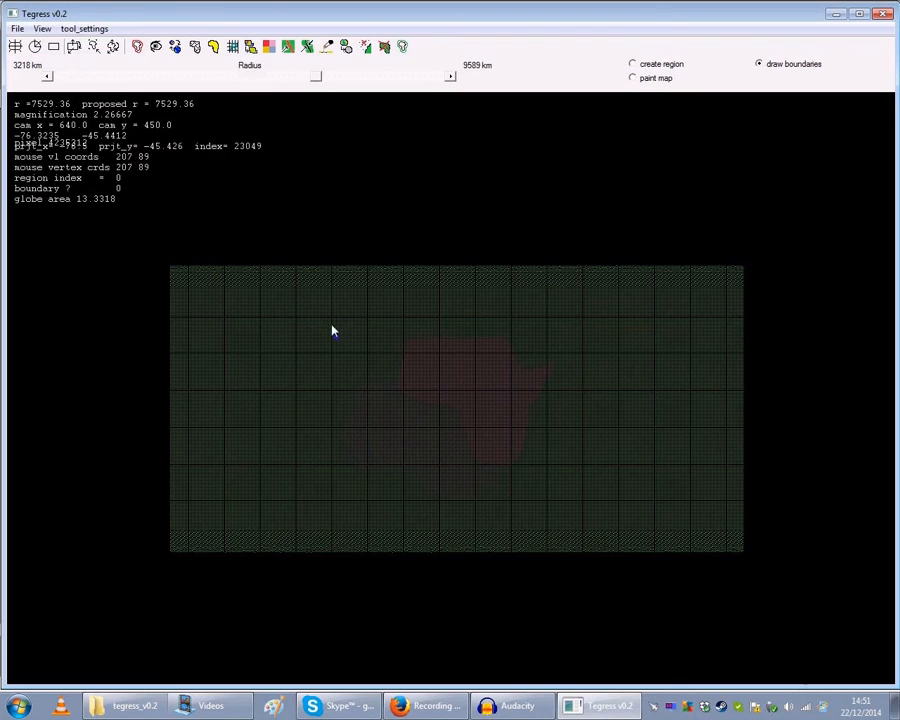
Step: Remove the background region around the two plates and move the Africa-shaped plate slightly east, away from its neighbour
click(94, 47)
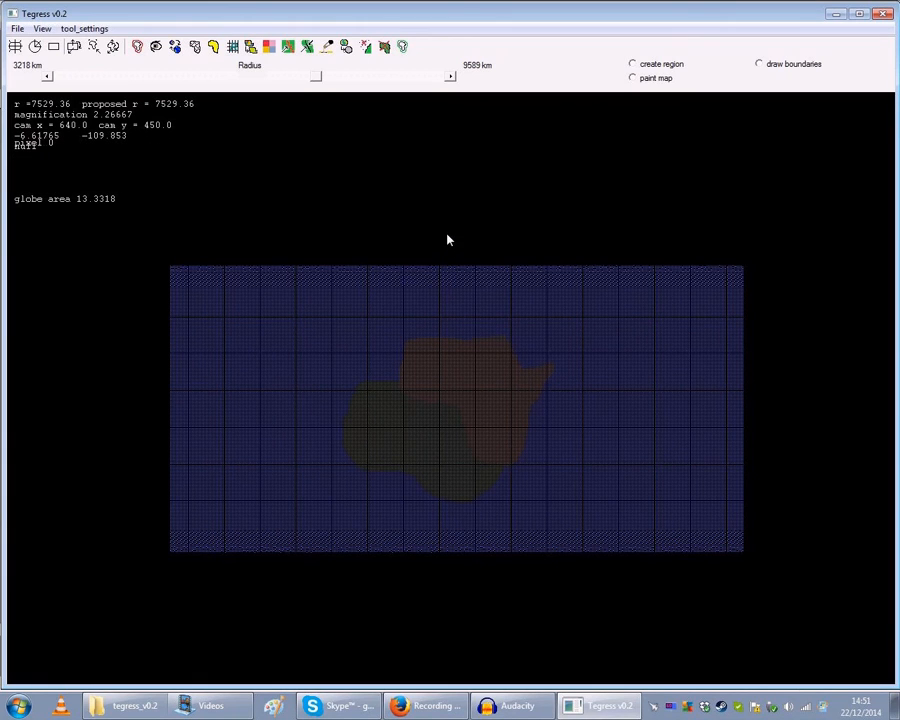
key(space)
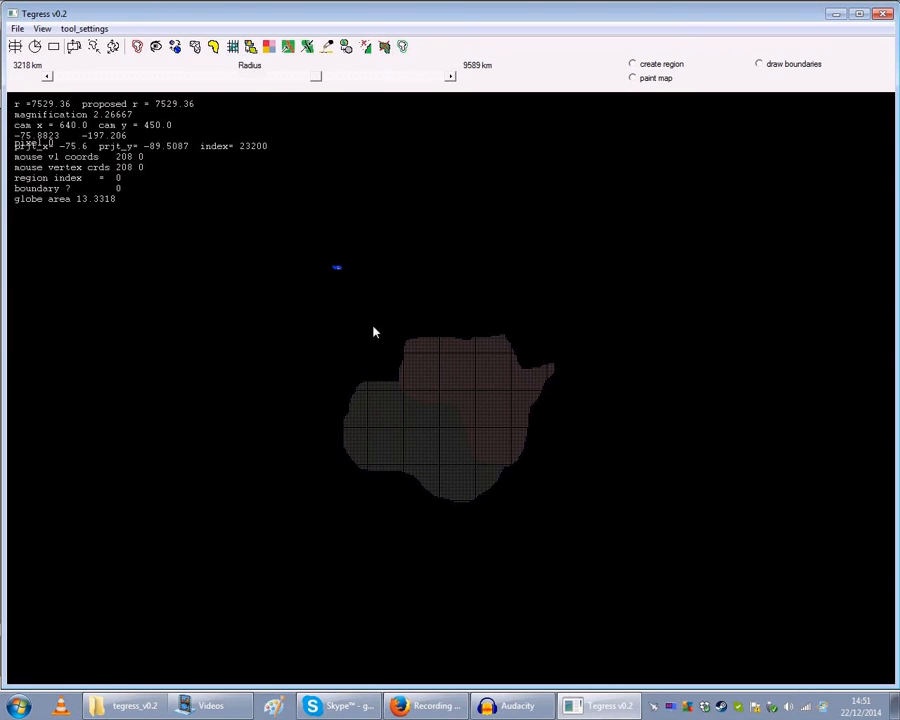
click(472, 388)
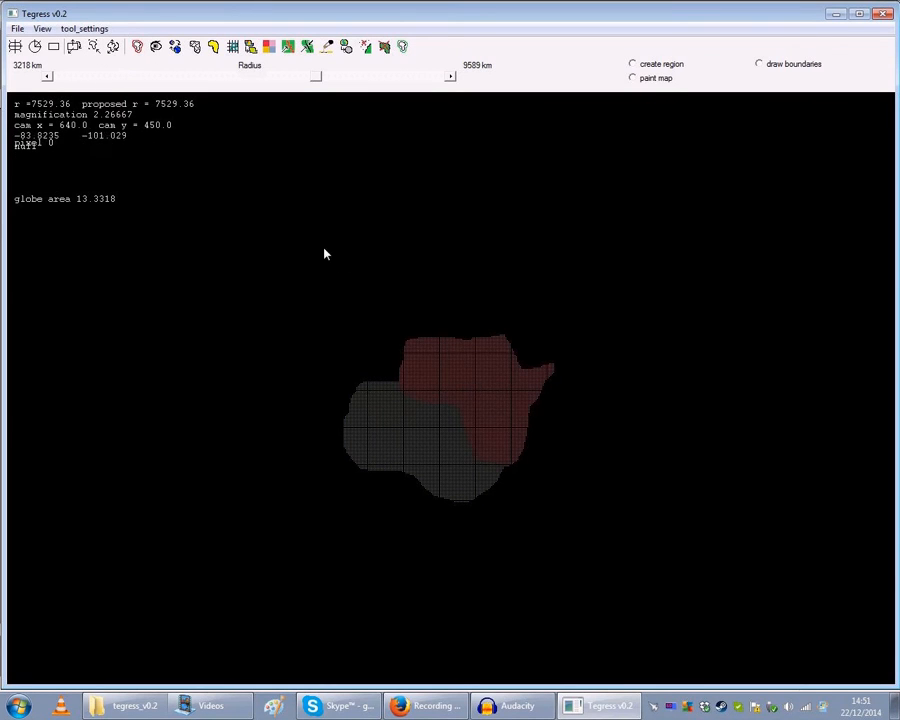
click(111, 49)
drag(476, 390, 520, 384)
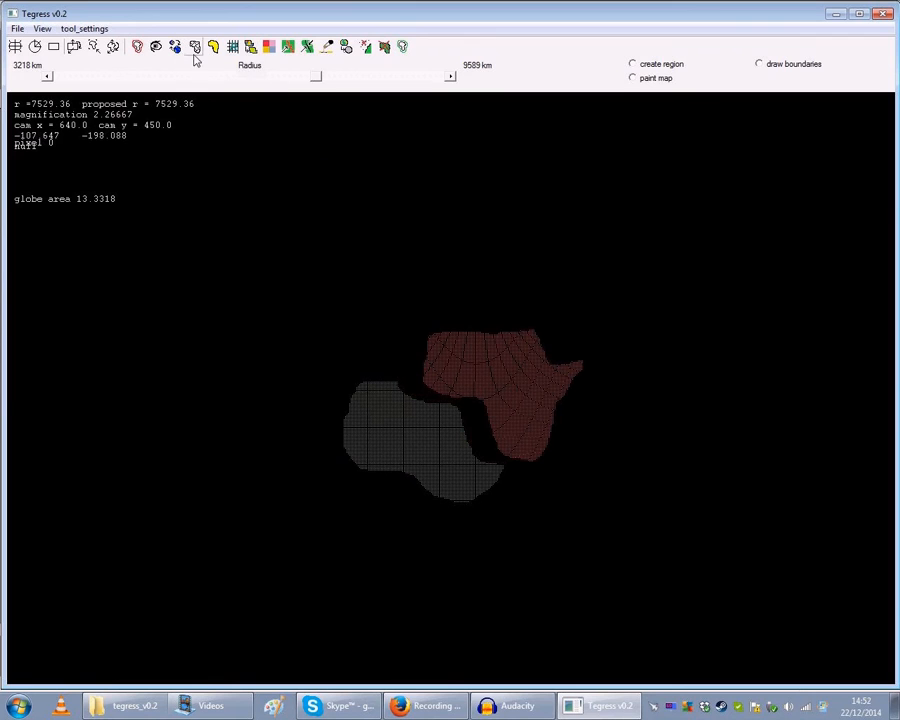
Step: Increase the globe radius to 9588.68 km and move the Africa-shaped plate southwest against the neighbouring plate
drag(317, 79, 444, 78)
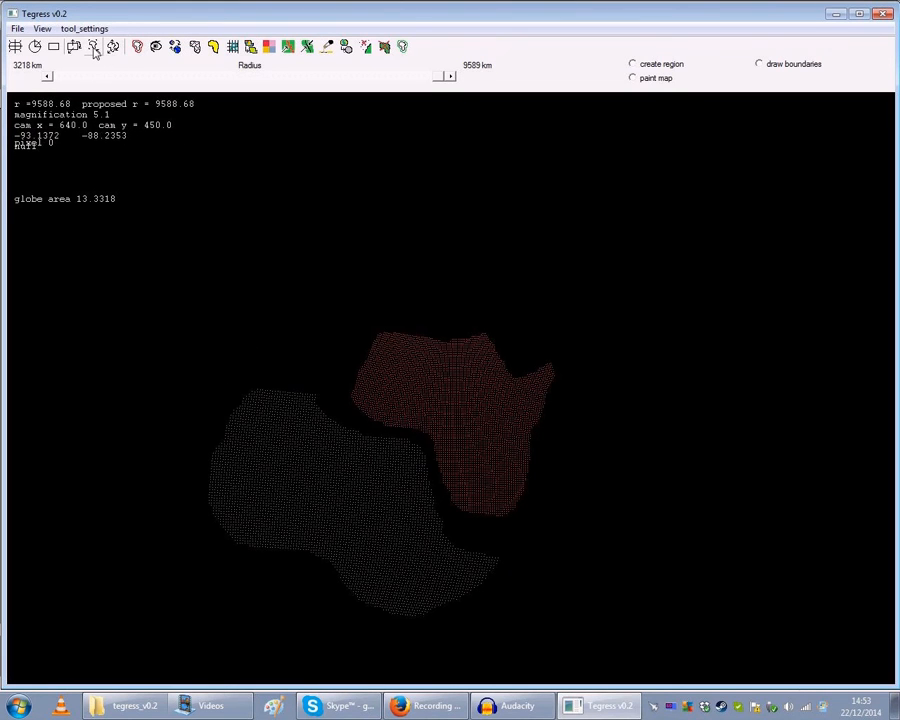
click(427, 406)
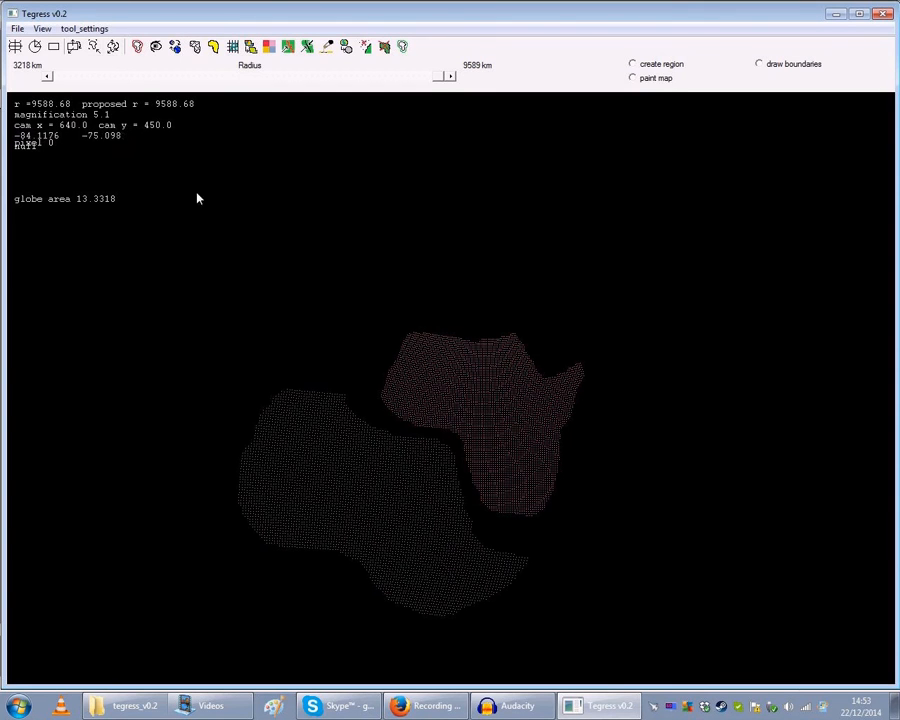
click(112, 50)
click(449, 397)
drag(449, 403, 465, 418)
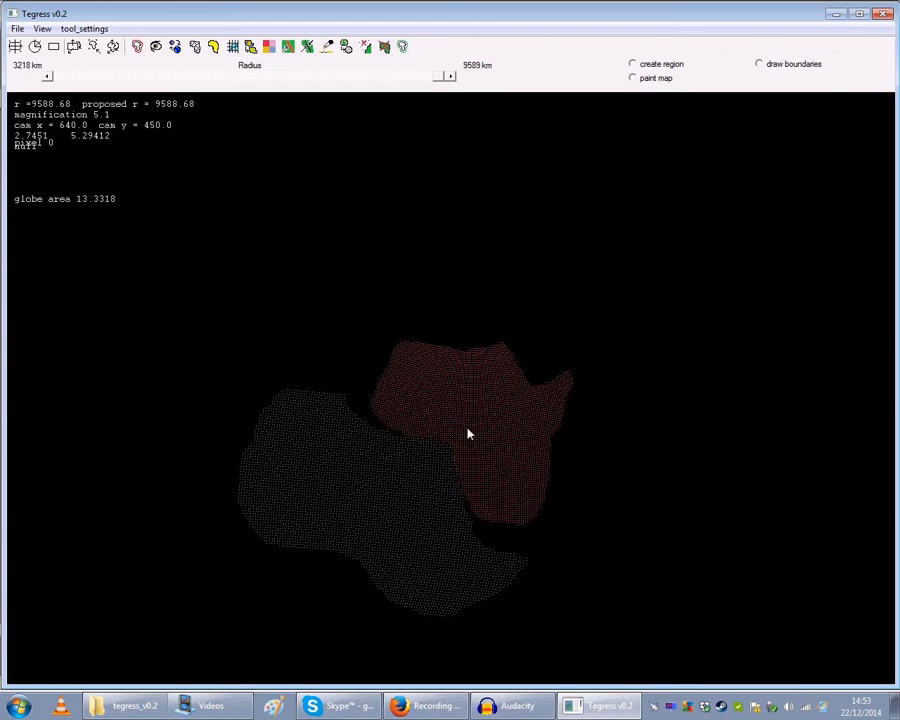
Step: Move the Africa-shaped plate east and back again, fitting it against the northeast edge of the neighbouring plate
key(ctrl+z)
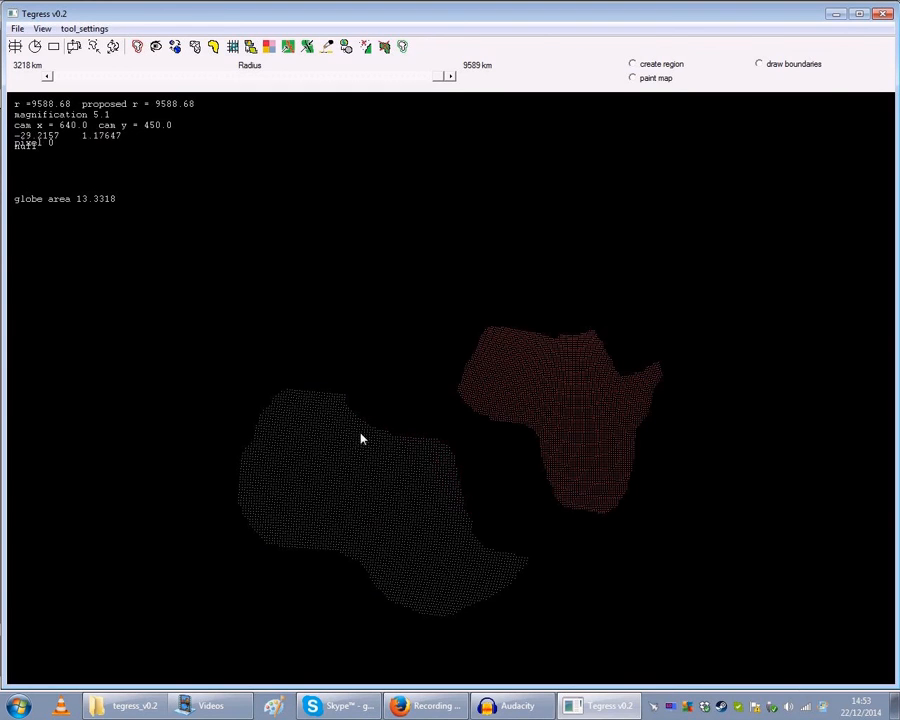
drag(458, 442, 483, 450)
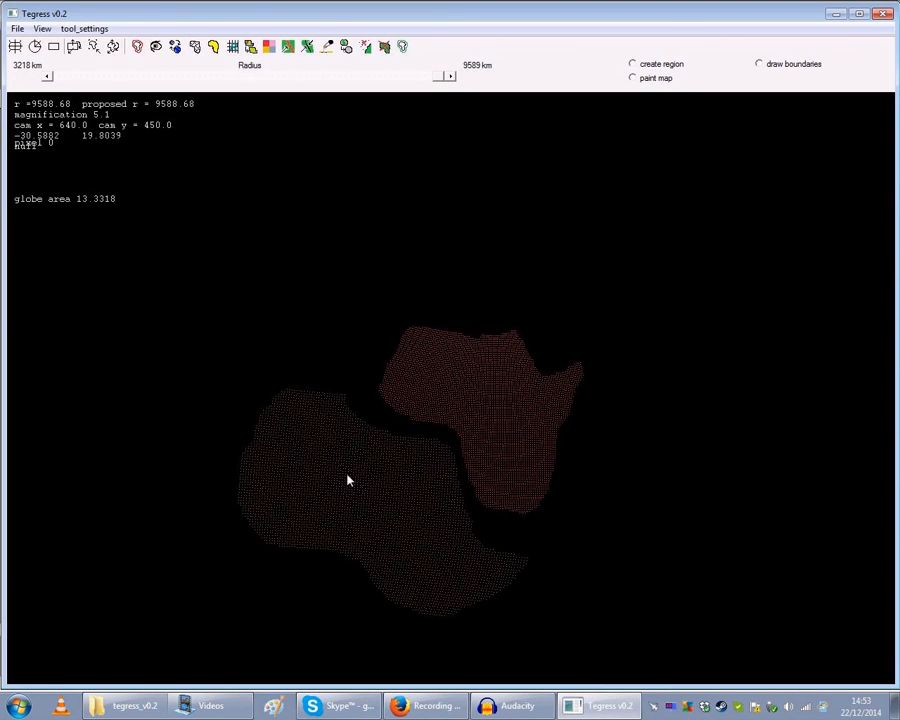
drag(421, 440, 333, 408)
drag(333, 364, 520, 428)
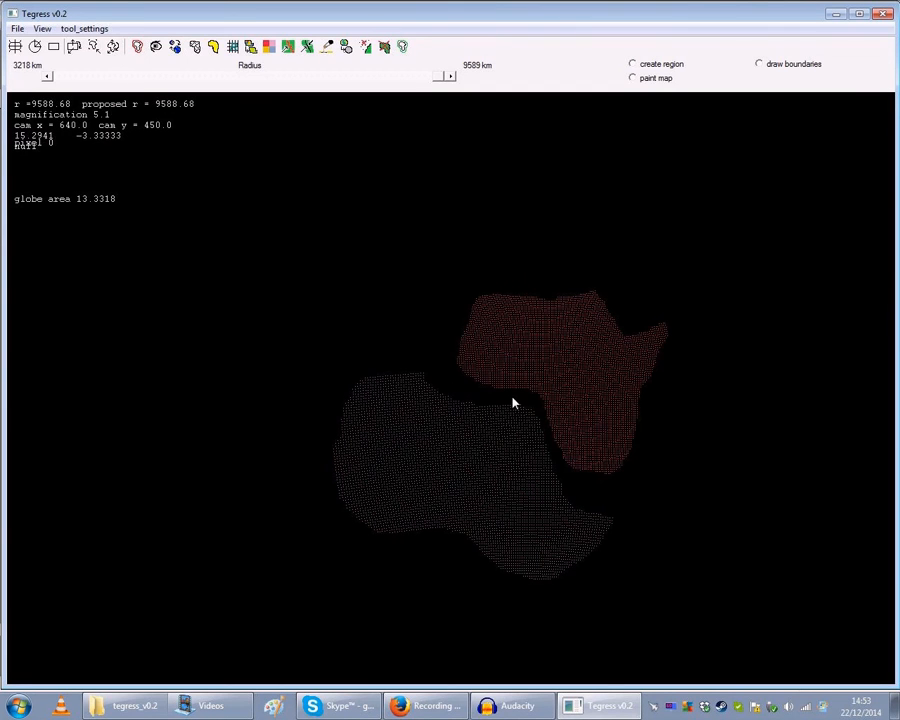
mouse_move(512, 402)
mouse_down()
mouse_move(514, 370)
mouse_move(518, 397)
mouse_up()
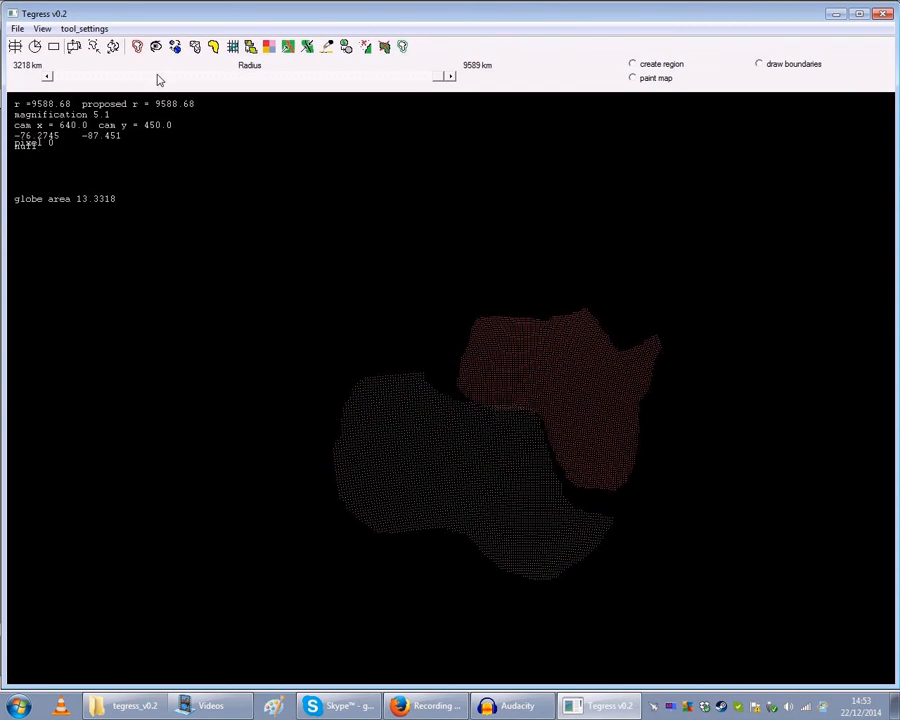
Step: Select both plates and move them together slightly west across the globe
click(96, 46)
click(96, 49)
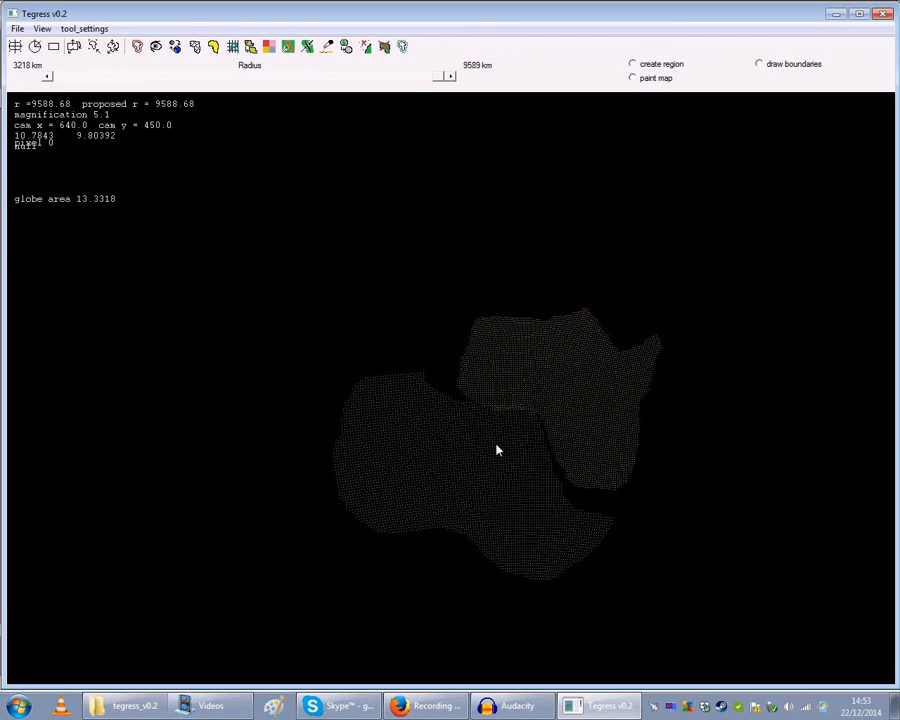
click(108, 46)
mouse_move(494, 410)
mouse_down()
mouse_move(263, 389)
mouse_move(506, 440)
mouse_move(404, 428)
mouse_move(490, 438)
mouse_move(460, 317)
mouse_move(430, 410)
mouse_move(478, 388)
mouse_move(380, 364)
mouse_move(374, 374)
mouse_move(405, 442)
mouse_up()
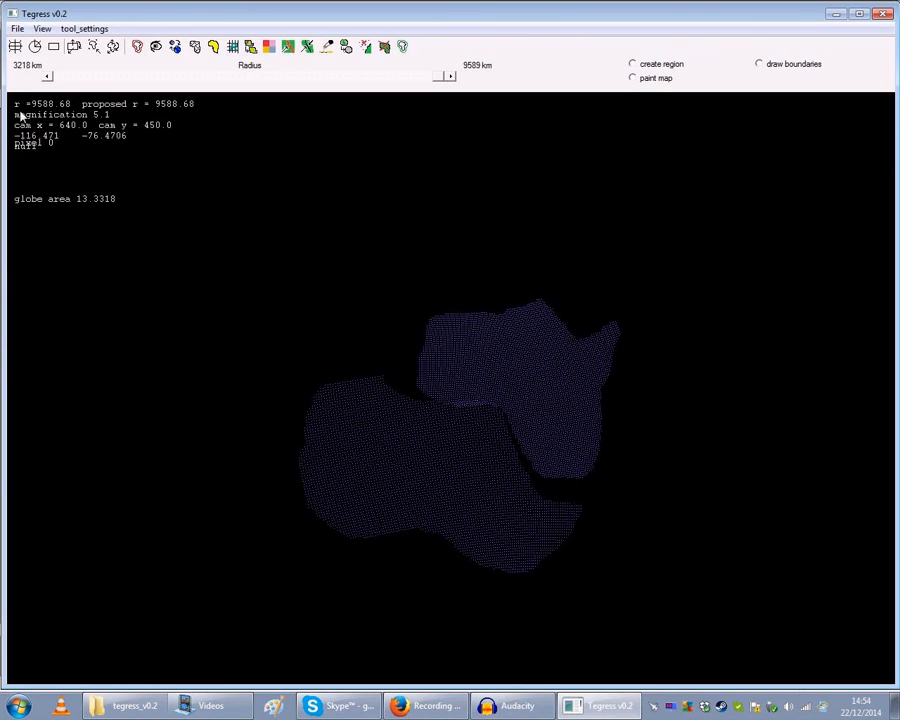